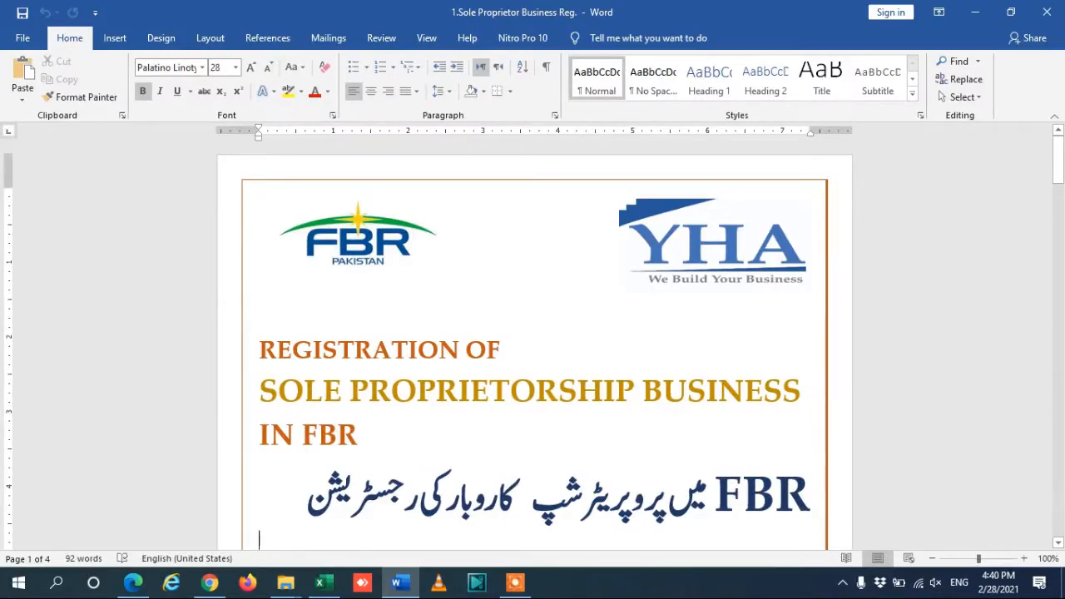
# Scroll the registration guide down to the Data / Information Required table on page 2.
pyautogui.click(379, 417)
pyautogui.moveTo(1058, 163); pyautogui.dragTo(1058, 170)
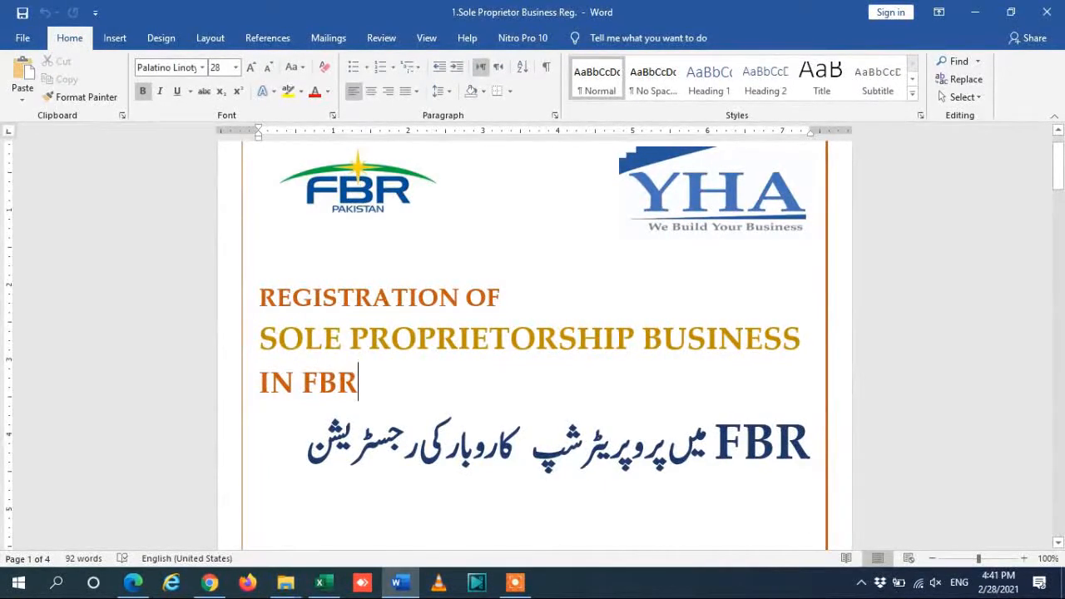
pyautogui.moveTo(1058, 170); pyautogui.dragTo(1058, 273)
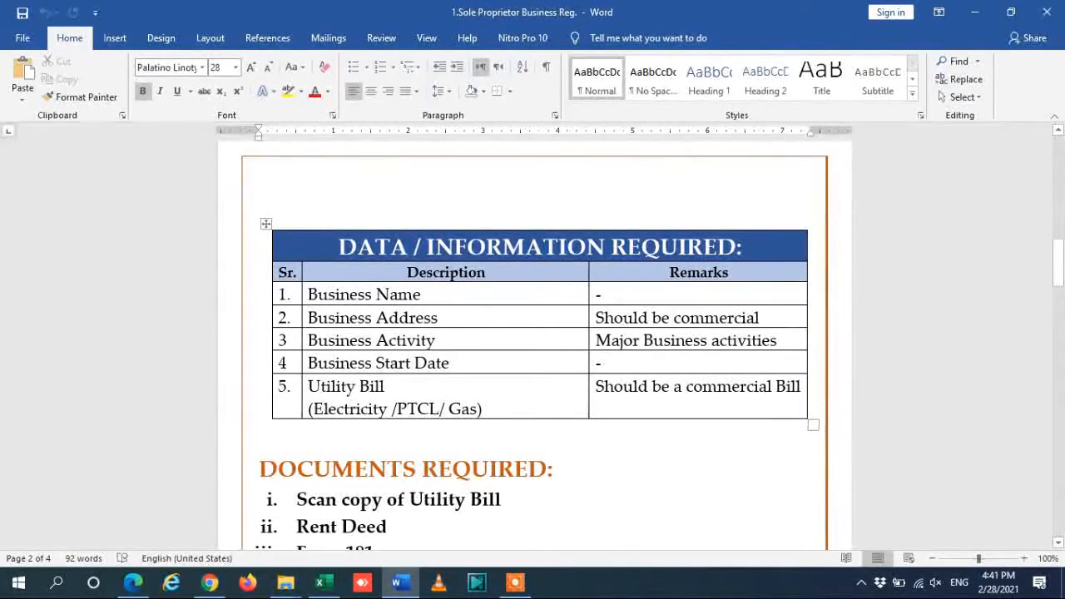
# Type ABC ENTERPRISES over the dash in the Business Name Remarks cell and highlight it yellow.
pyautogui.click(446, 341)
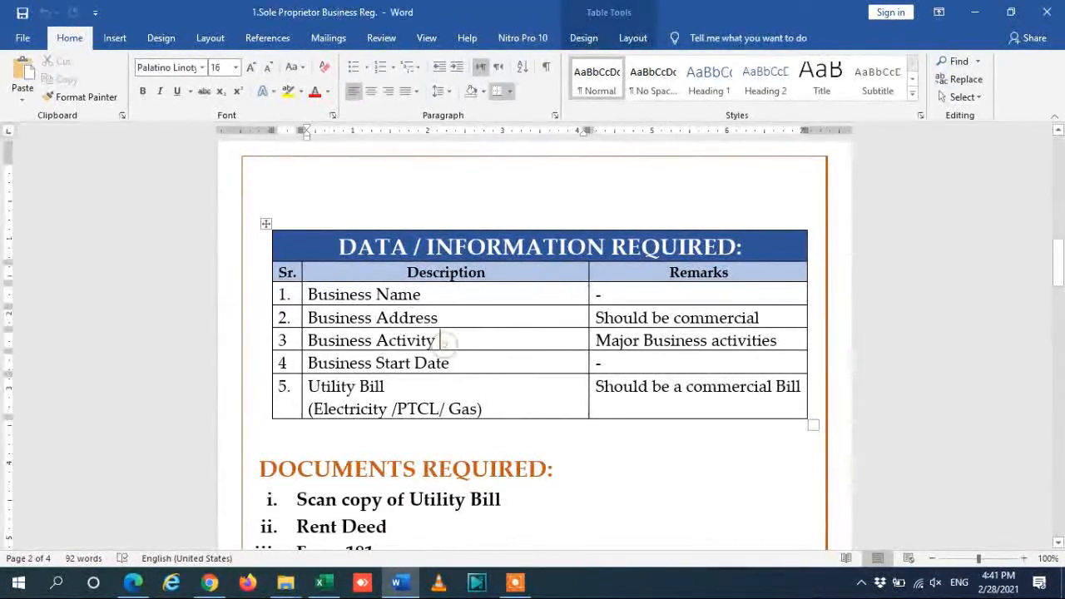
pyautogui.click(386, 387)
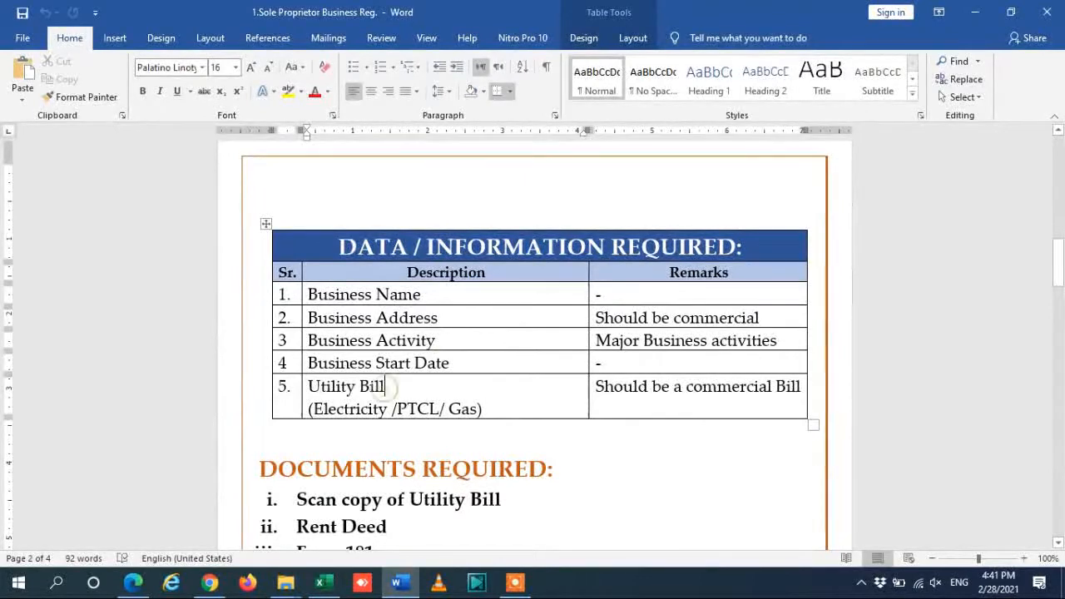
pyautogui.click(422, 295)
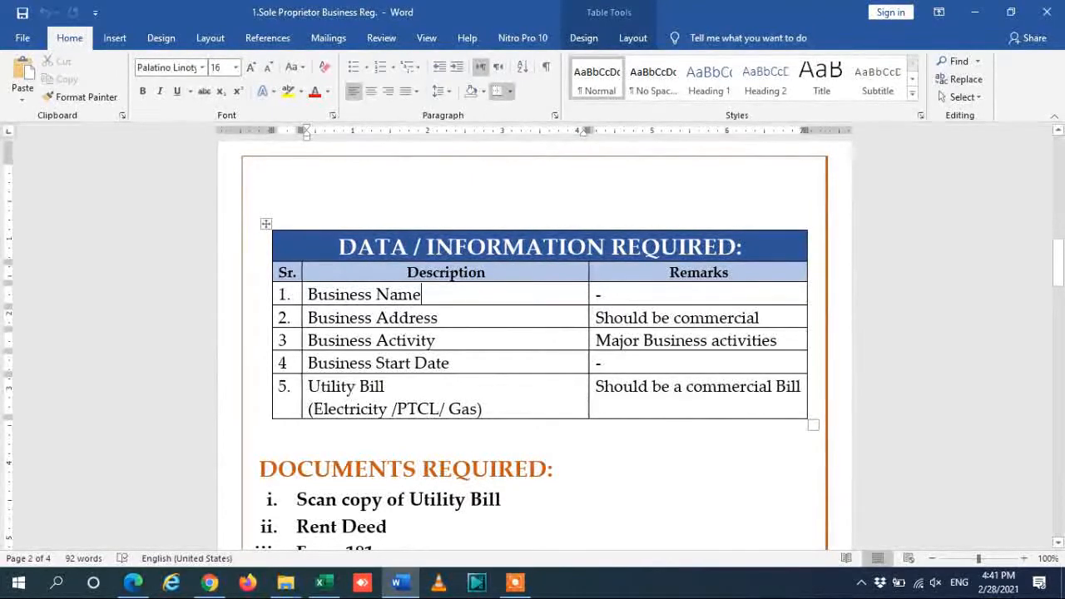
pyautogui.press('BackSpace')
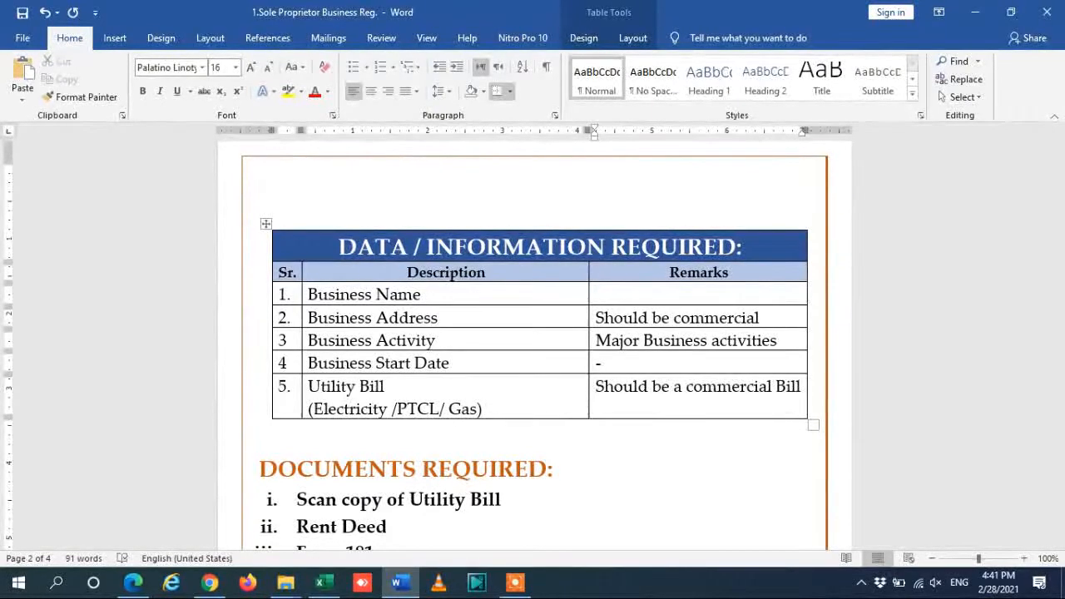
pyautogui.write('ABC ENTERPRISES')
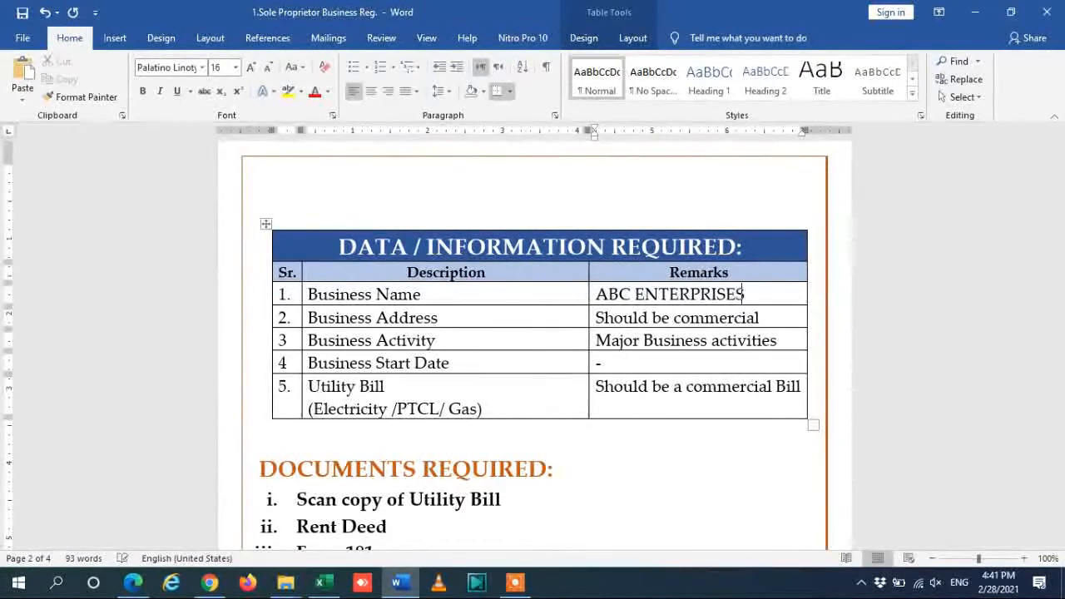
pyautogui.hotkey('ctrl', 'shift', 'Left')
pyautogui.hotkey('ctrl', 'shift', 'Left')
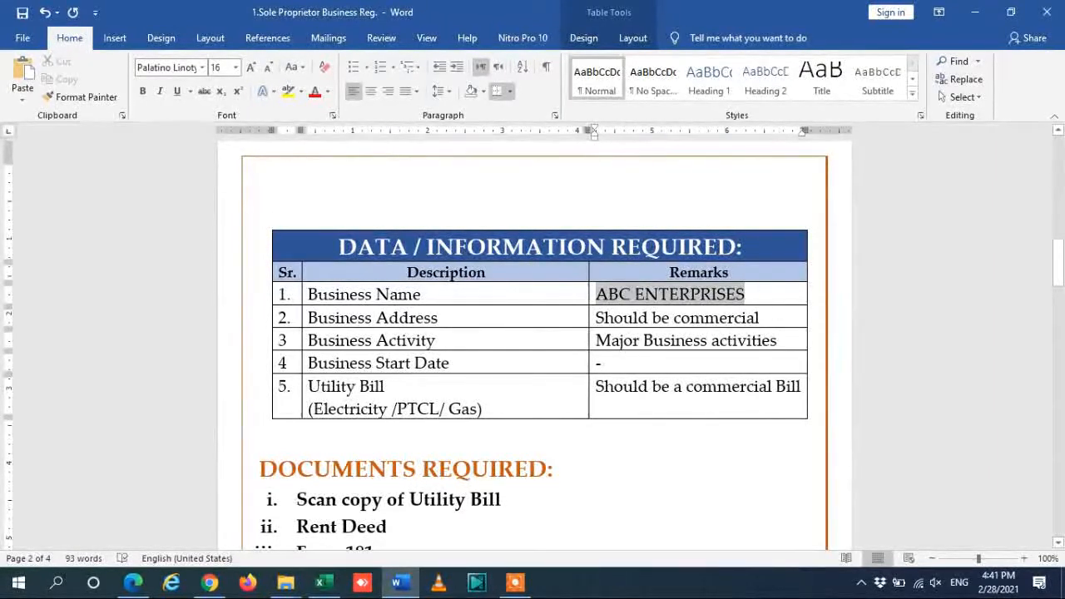
pyautogui.click(288, 92)
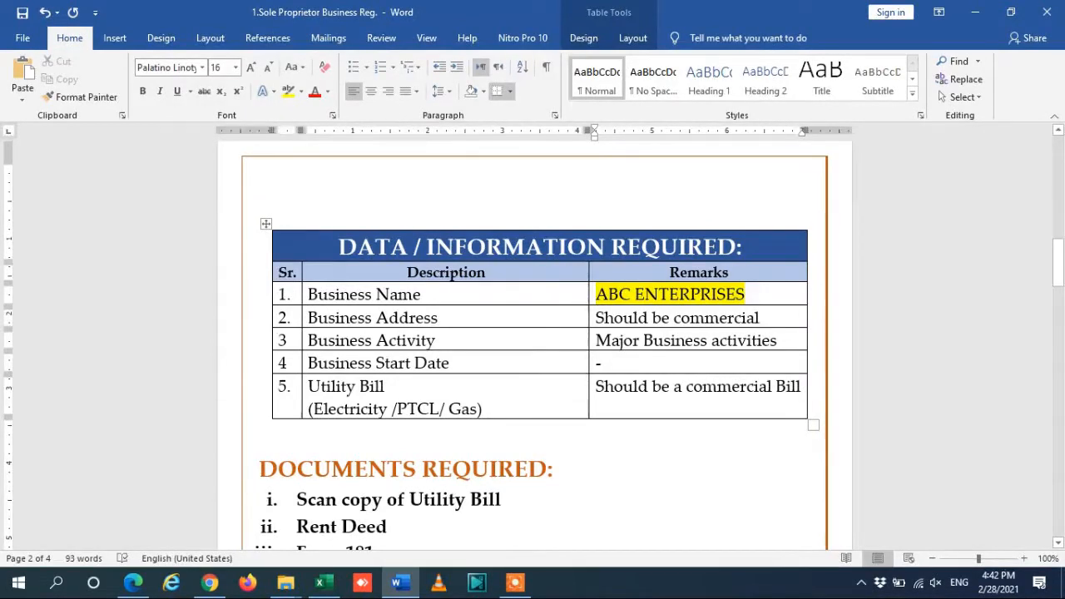
# Scroll to the Documents Required list and select the Rent Deed line.
pyautogui.moveTo(1058, 251); pyautogui.dragTo(1059, 255)
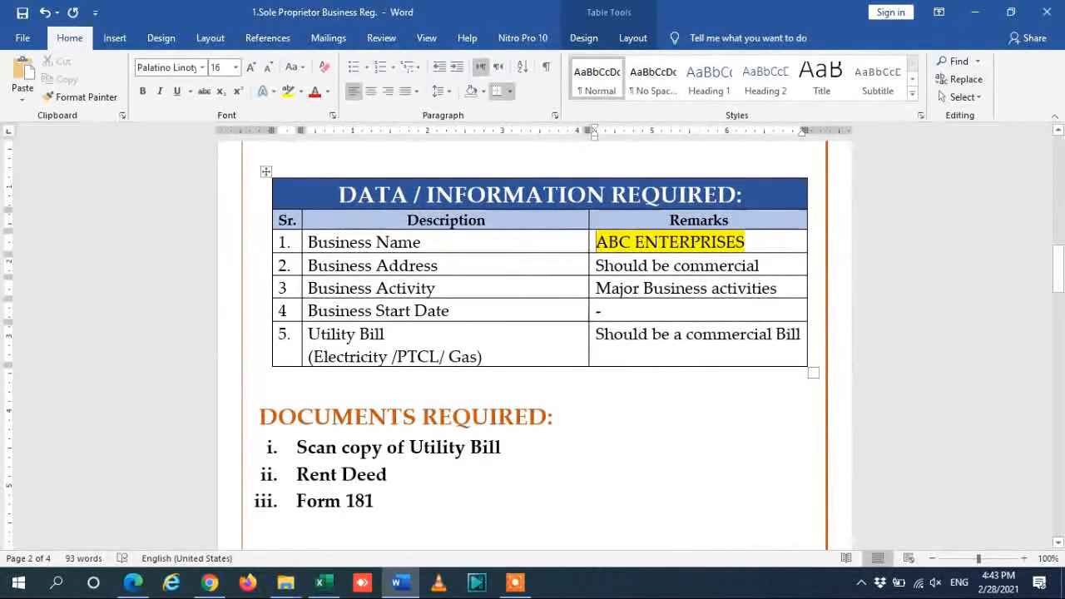
pyautogui.moveTo(439, 471); pyautogui.dragTo(406, 476)
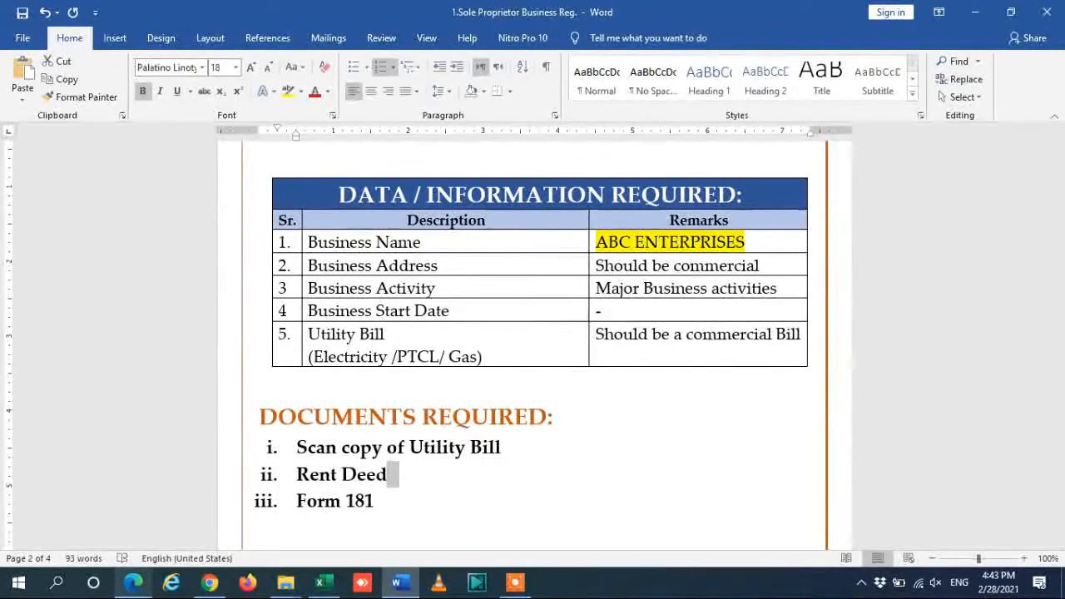
# Switch to the IRIS taxpayer login tab and select the registration number in its field.
pyautogui.moveTo(134, 582)
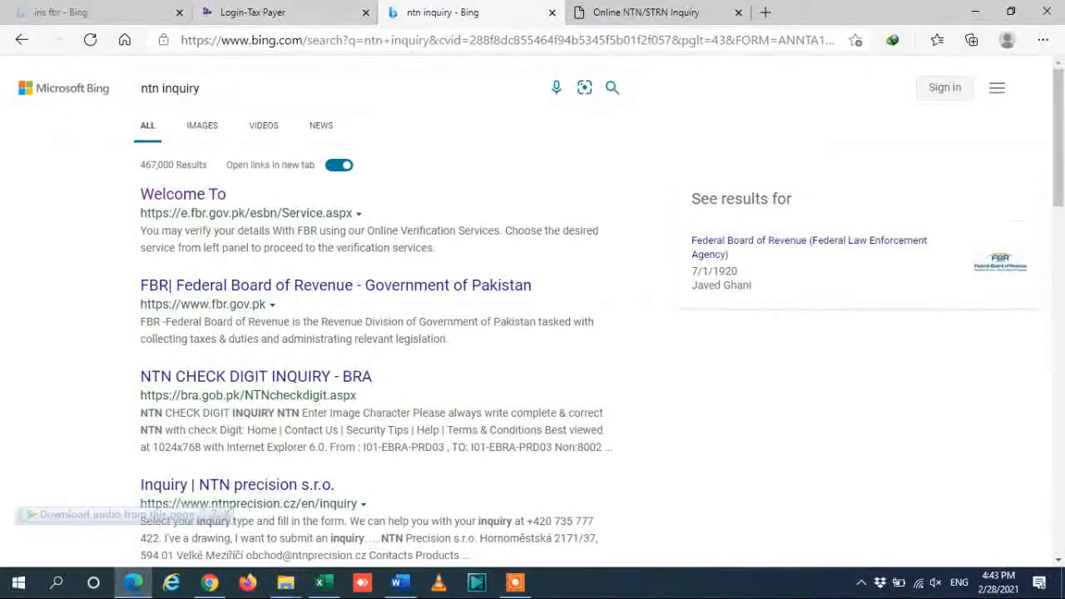
pyautogui.click(265, 10)
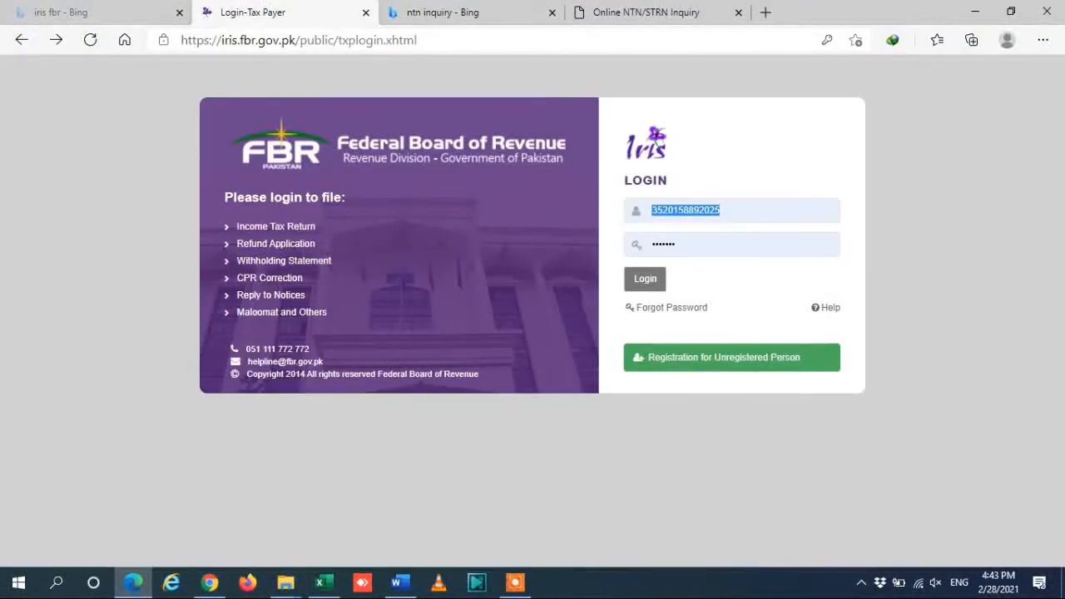
pyautogui.click(733, 208)
pyautogui.moveTo(732, 208); pyautogui.dragTo(649, 210)
# Detach the NTN inquiry into its own window, select the profile's Reference No, then return to login.
pyautogui.moveTo(646, 12); pyautogui.dragTo(644, 35)
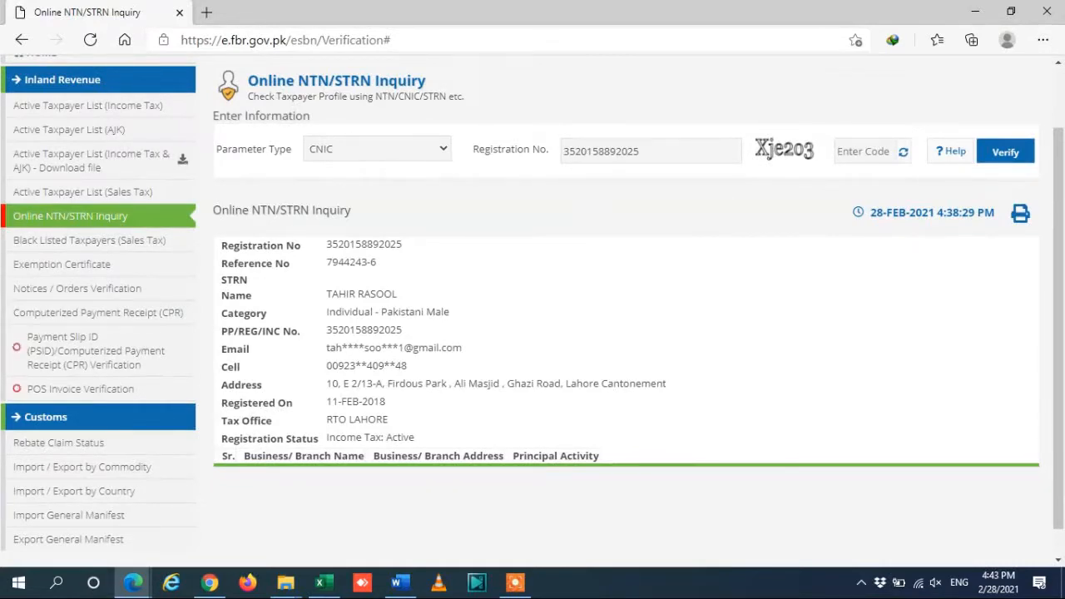
pyautogui.moveTo(379, 262); pyautogui.dragTo(332, 262)
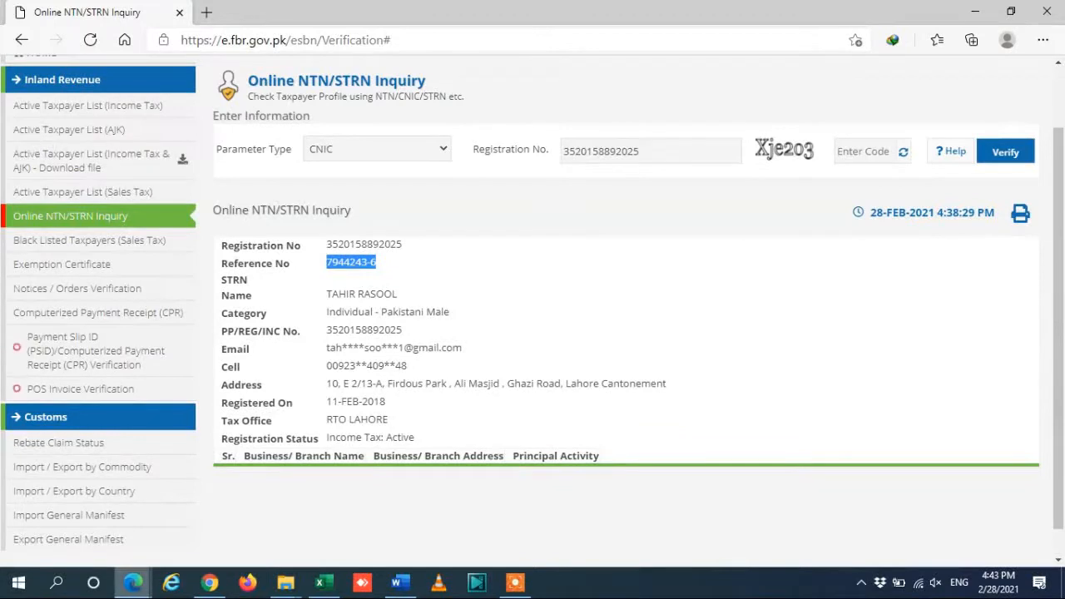
pyautogui.moveTo(134, 582)
pyautogui.click(98, 506)
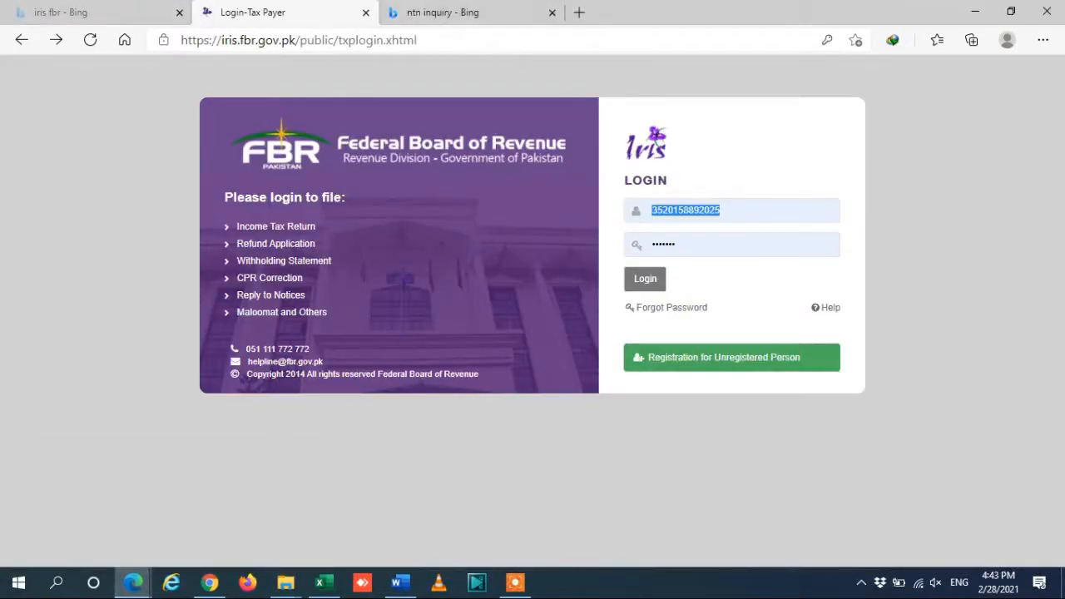
# After the login's HTTP 500 error, search 'irir' and open the Login-Tax Payer result.
pyautogui.click(645, 279)
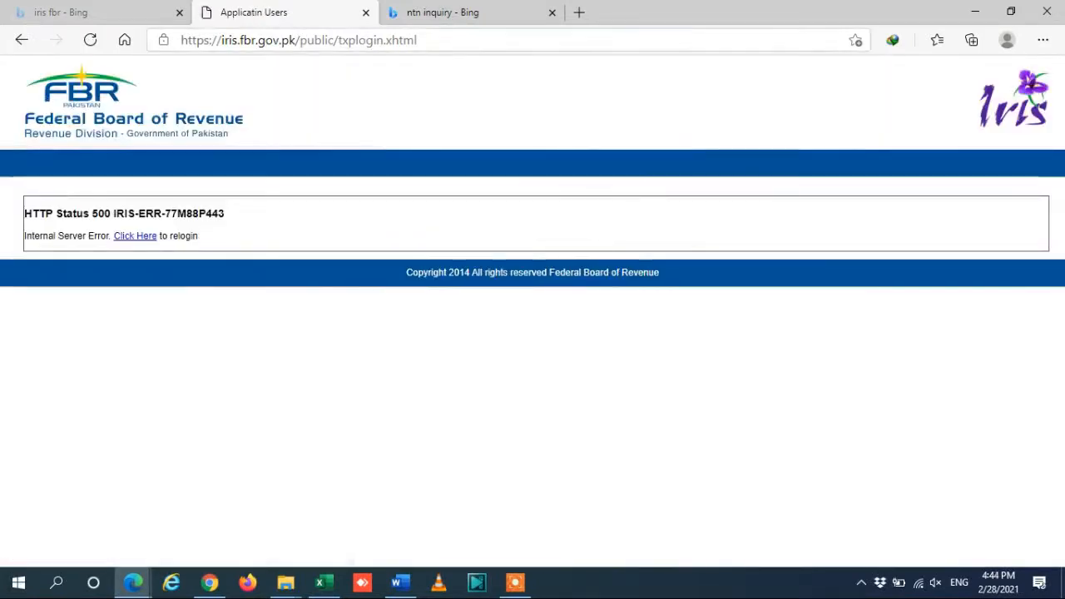
pyautogui.click(424, 40)
pyautogui.write('irir')
pyautogui.press('Return')
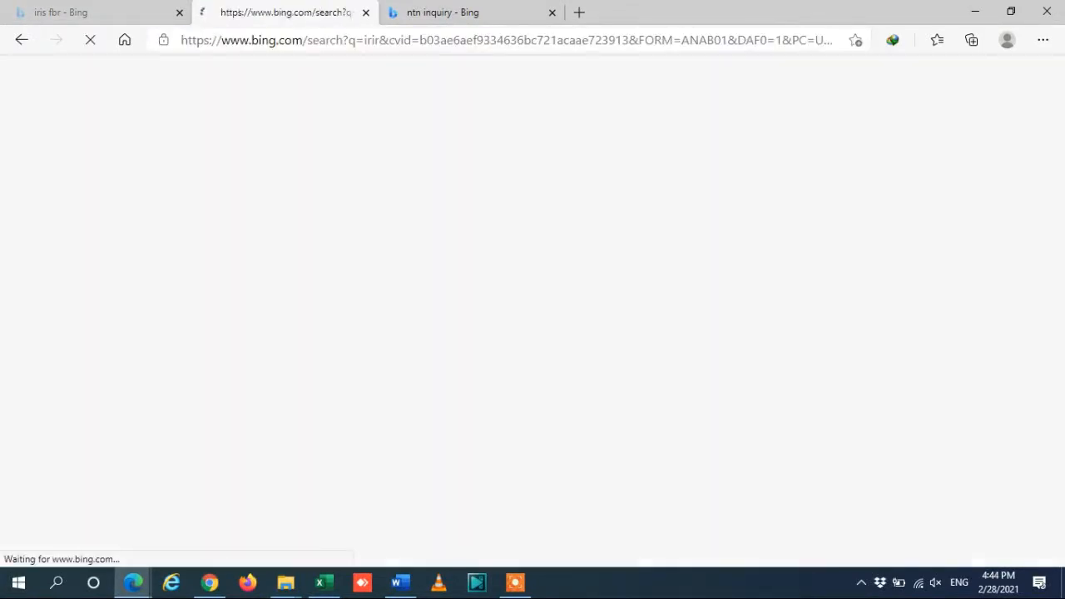
pyautogui.click(424, 40)
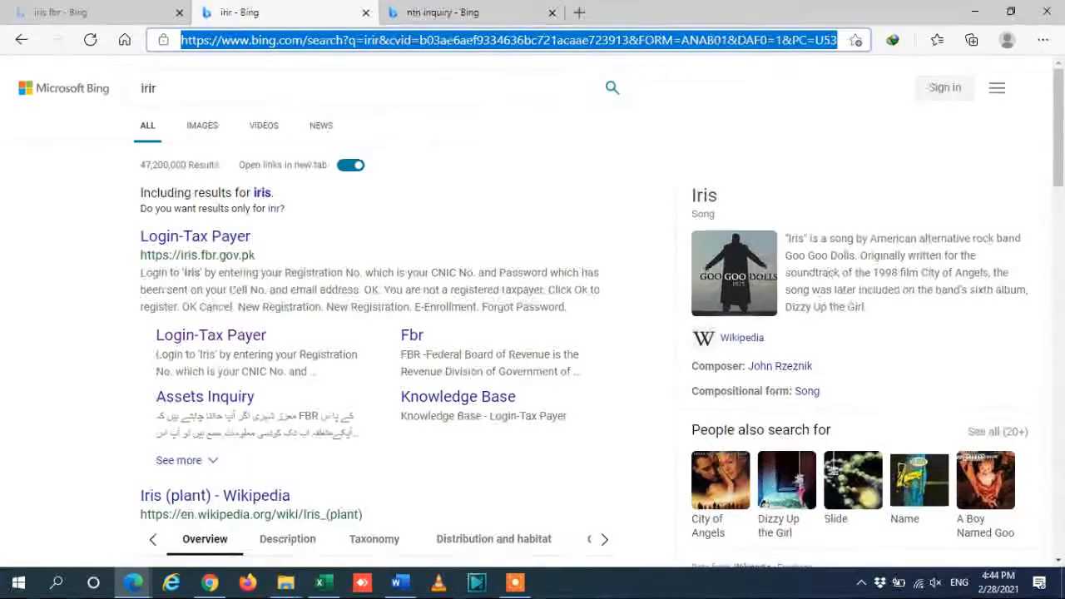
pyautogui.click(197, 238)
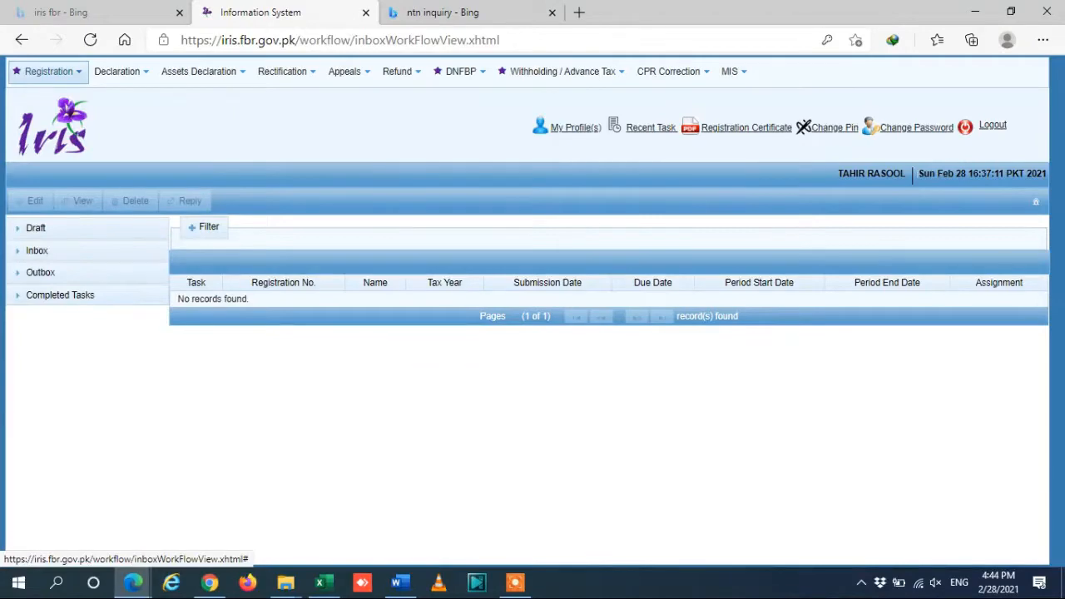
# From the Registration menu, choose Form 181 (registration modification, Income Tax).
pyautogui.click(48, 71)
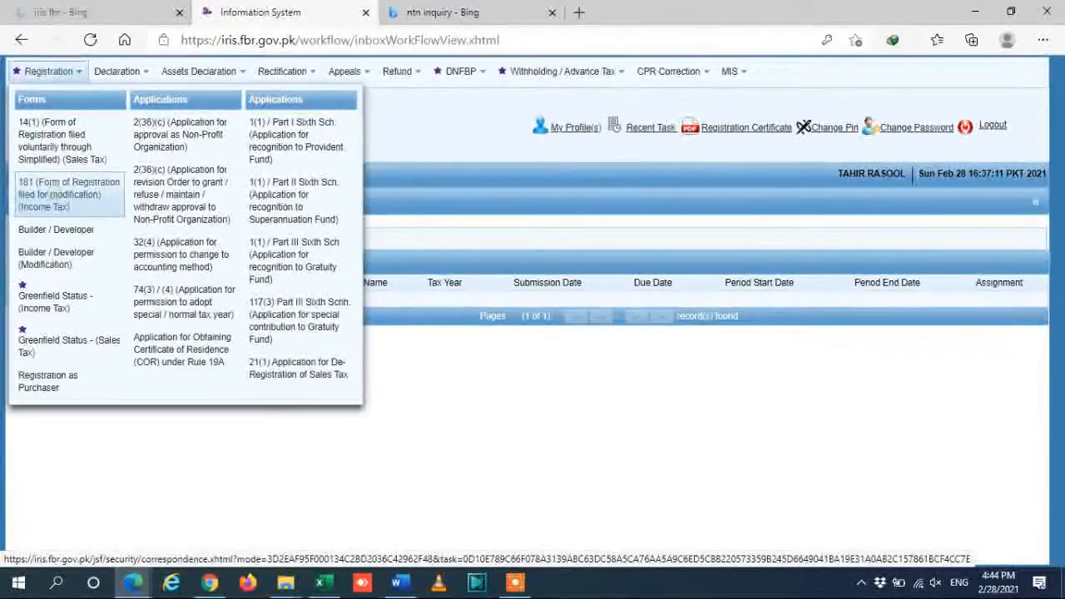
pyautogui.click(69, 194)
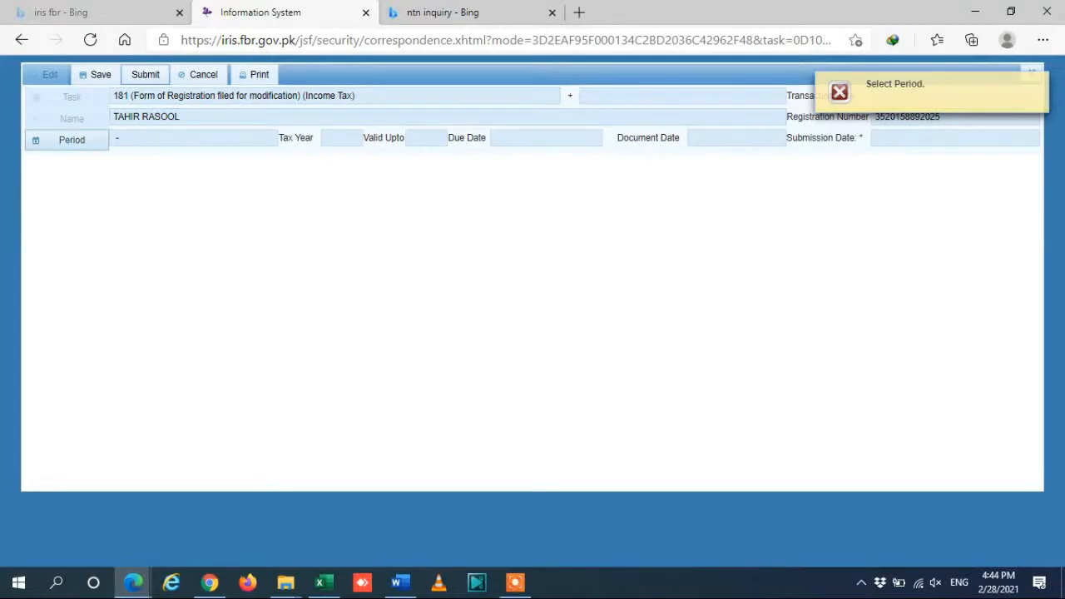
# Search tax period 2021 and select the 01-Jul-2020 to 30-Jun-2021 period.
pyautogui.click(87, 143)
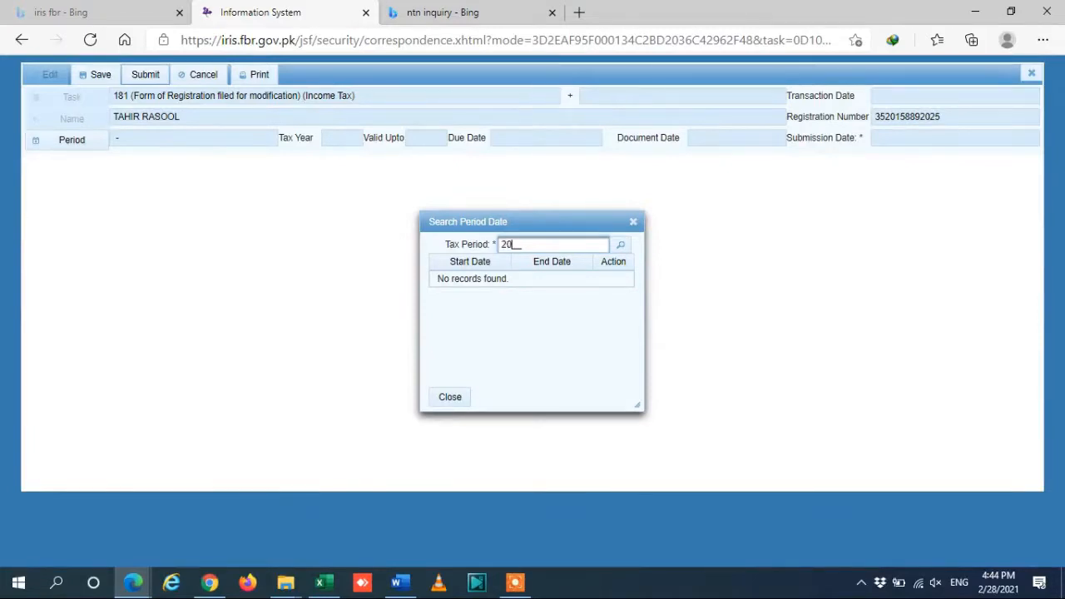
pyautogui.press('Return')
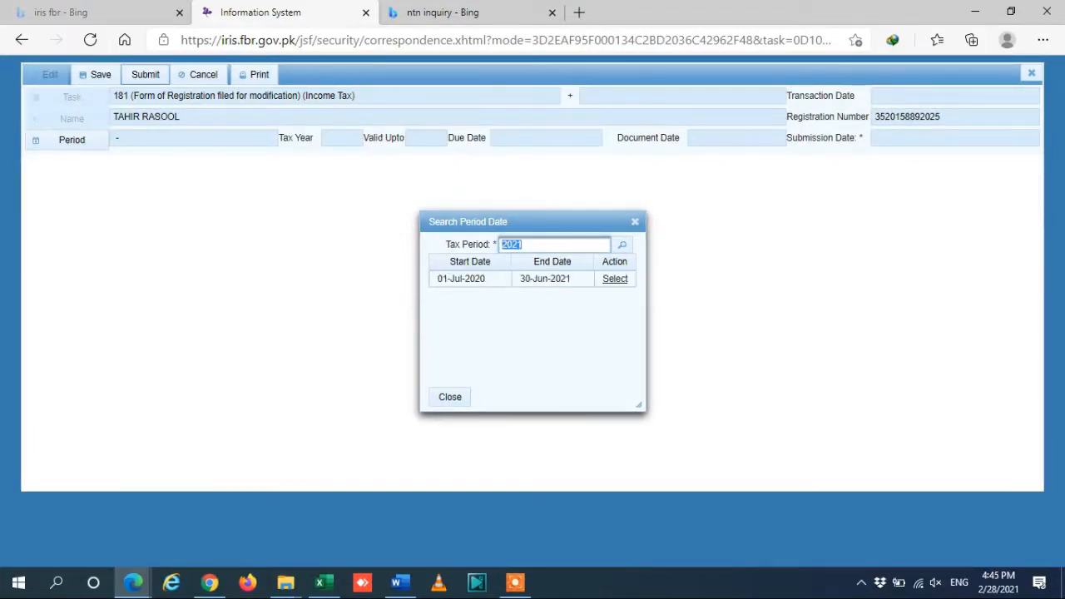
pyautogui.click(615, 278)
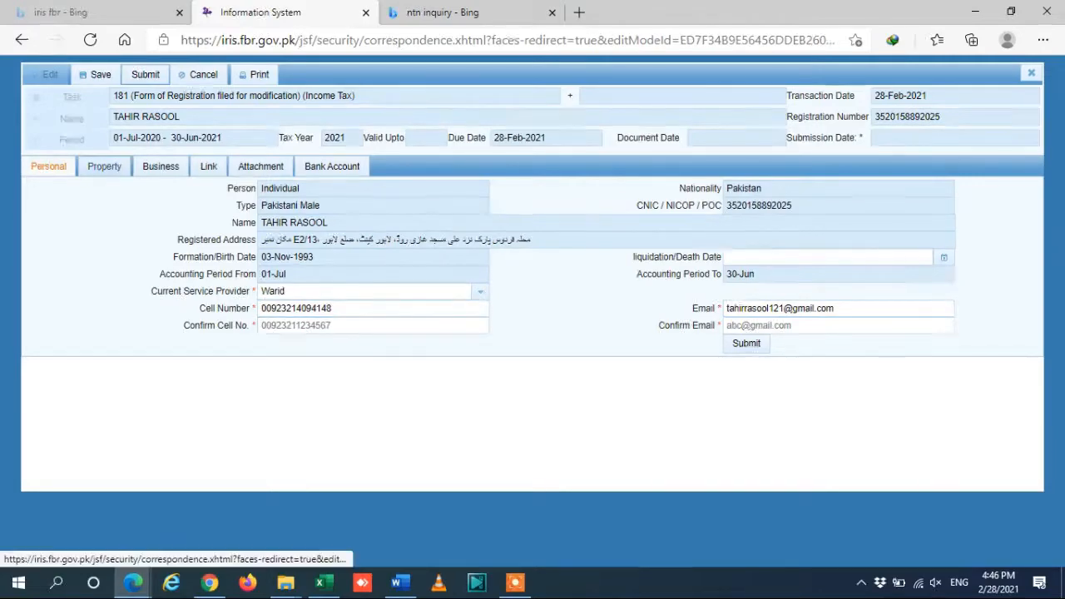
# Open the Property tab, check the Business Address row in the Word guide, then return to IRIS.
pyautogui.click(105, 166)
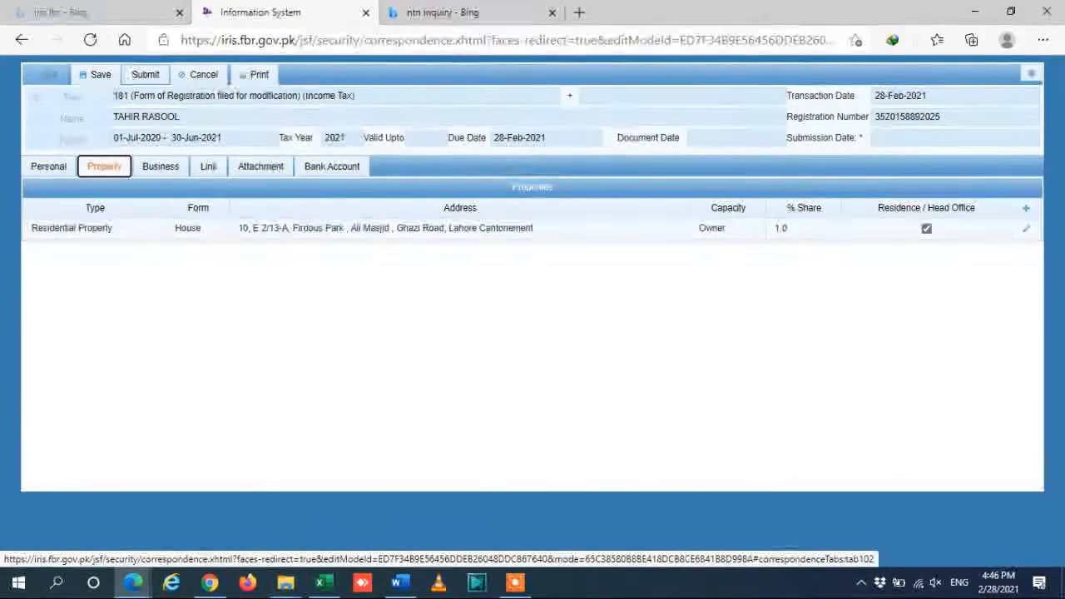
pyautogui.click(401, 583)
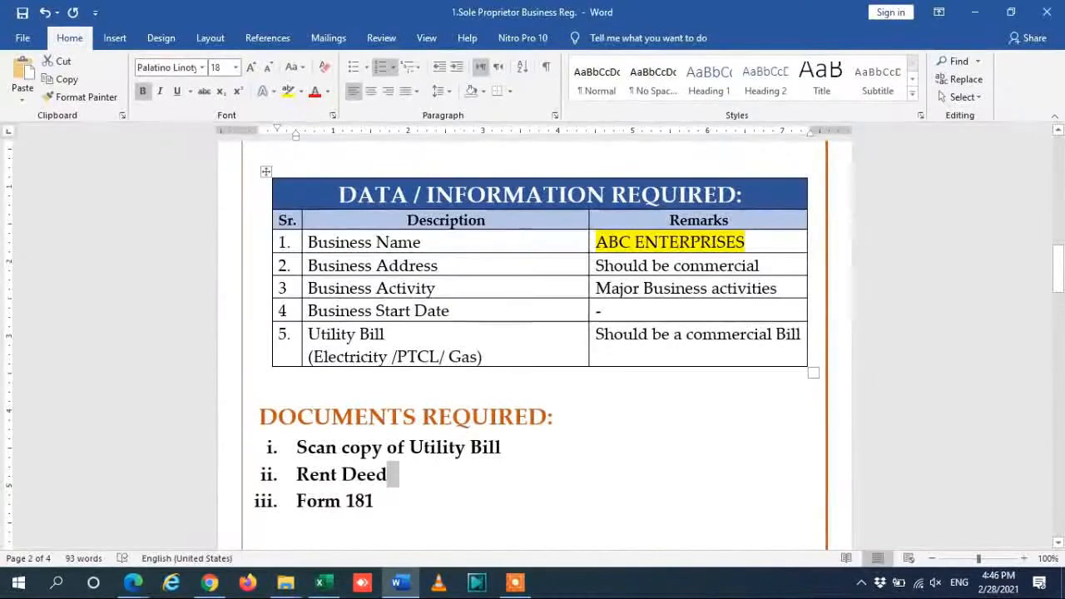
pyautogui.click(440, 265)
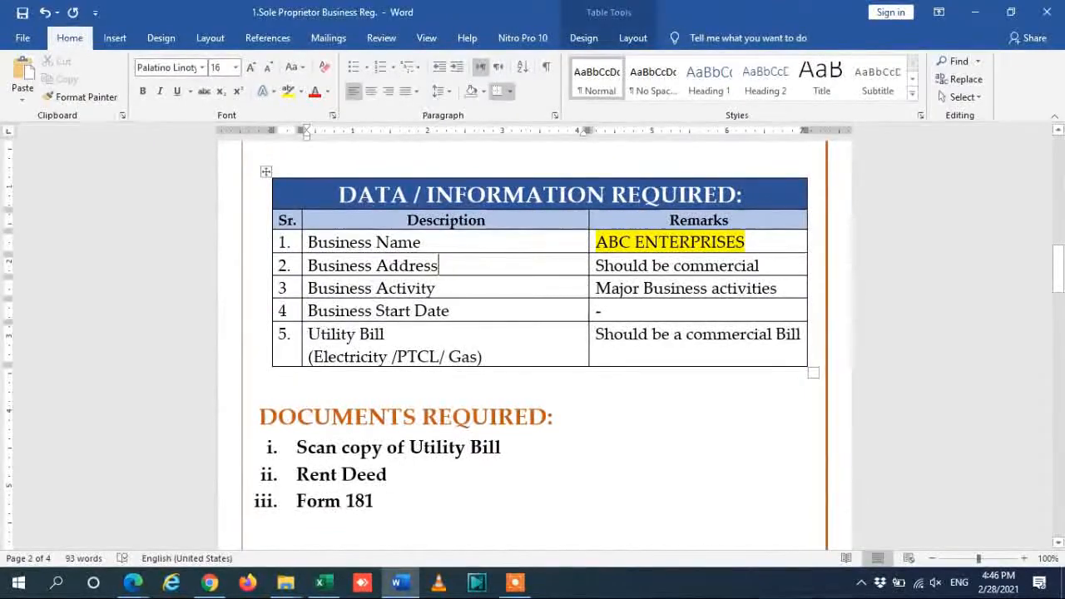
pyautogui.hotkey('alt', 'Tab')
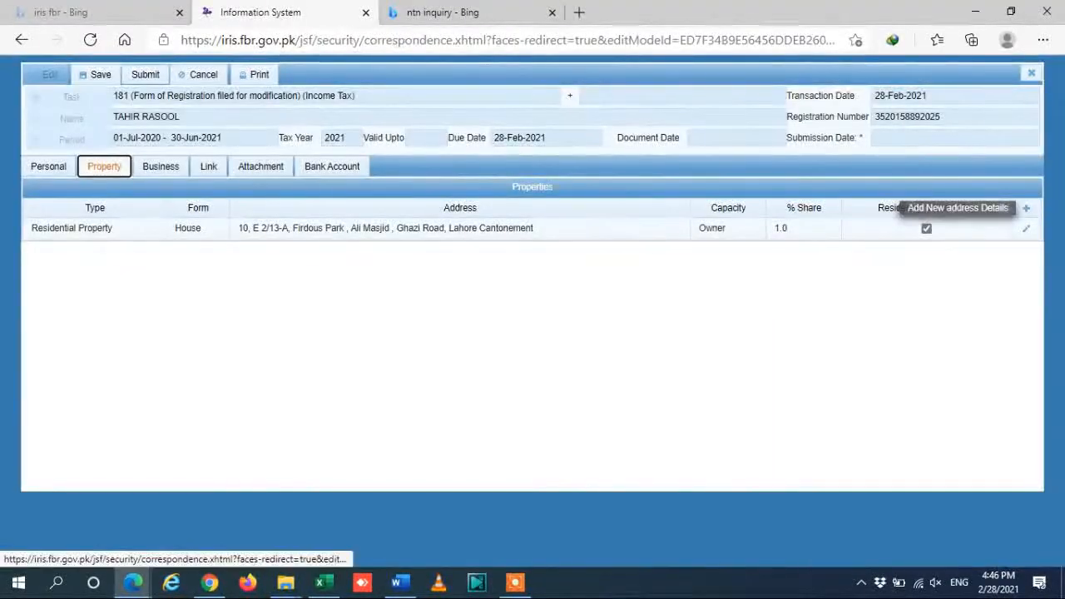
# Add a new property with type Commercial Property, form Office and measurement unit Other.
pyautogui.click(1027, 208)
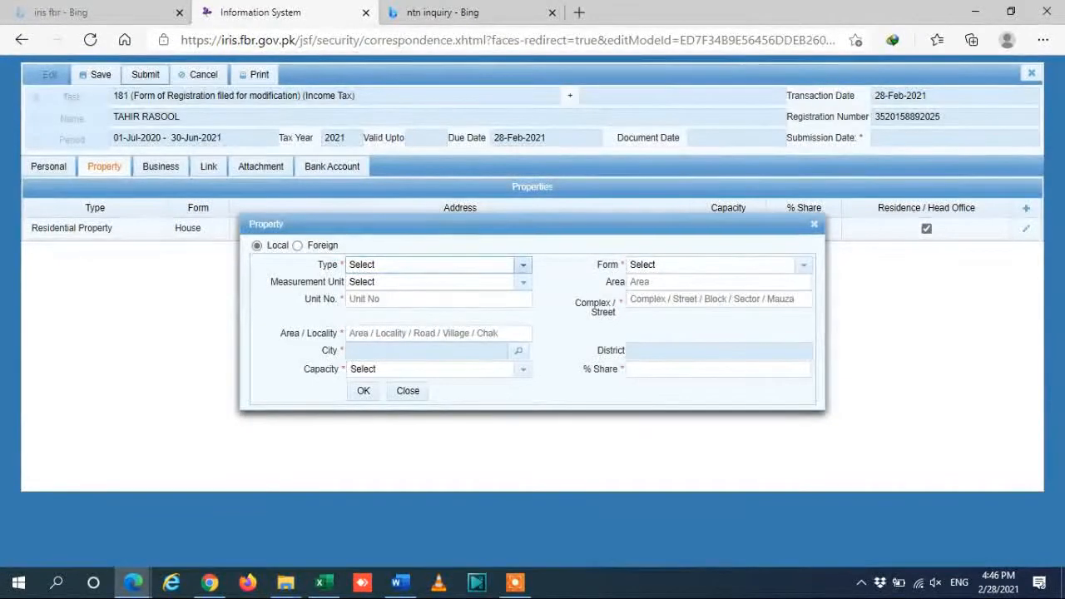
pyautogui.click(523, 264)
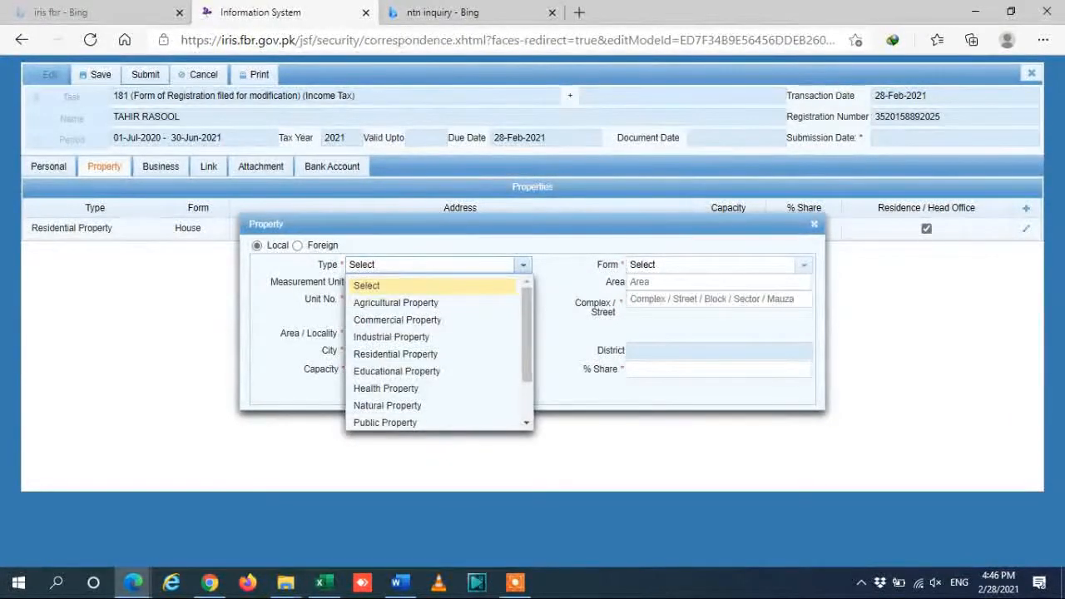
pyautogui.press('r')
pyautogui.press('c')
pyautogui.press('Return')
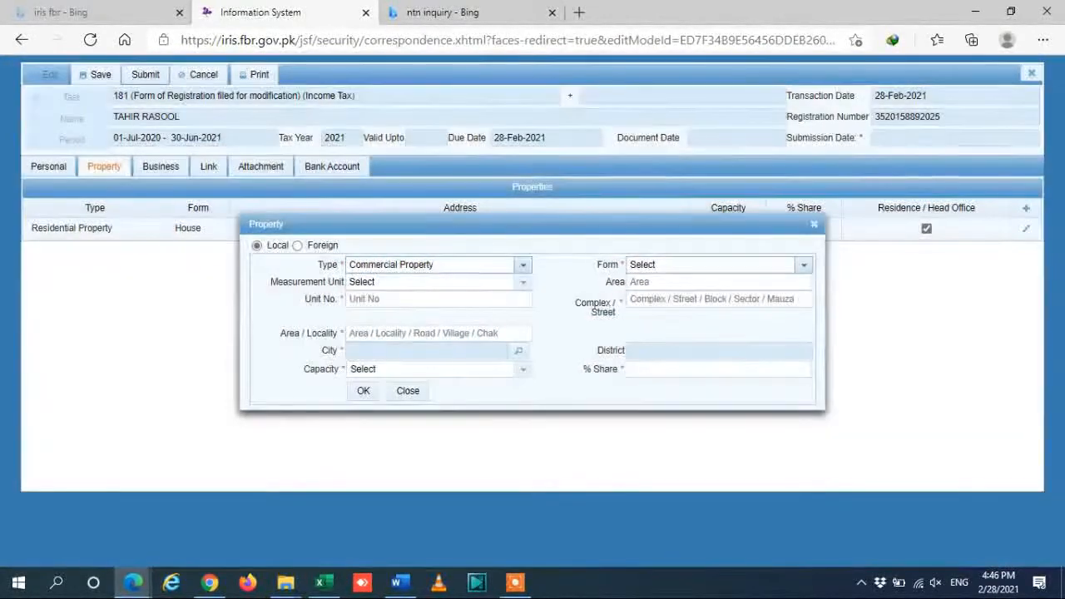
pyautogui.click(804, 264)
pyautogui.press('o')
pyautogui.press('Return')
pyautogui.click(517, 283)
pyautogui.click(517, 322)
pyautogui.click(402, 299)
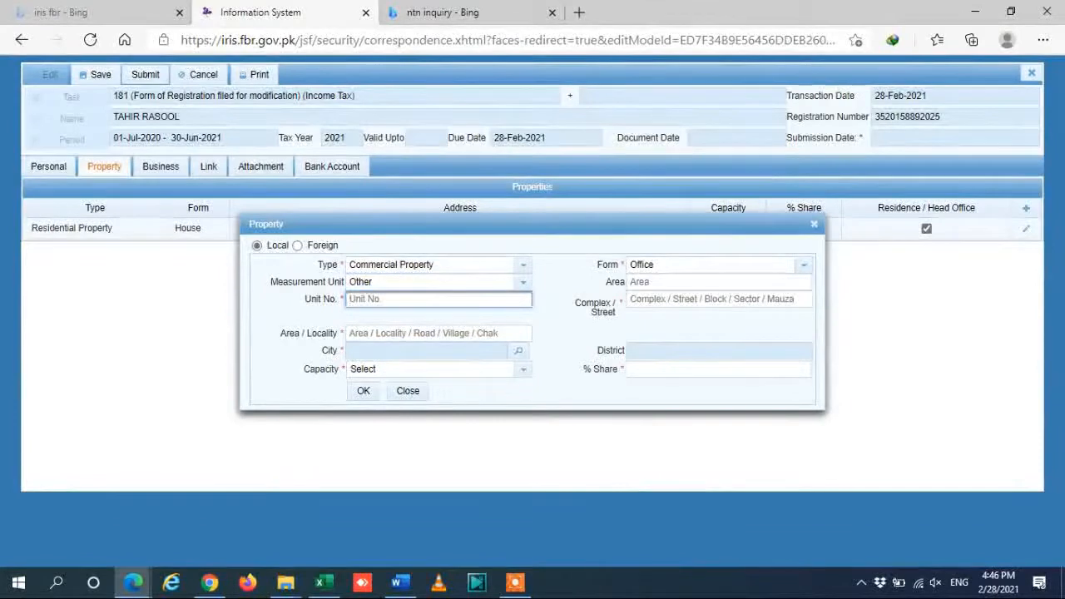
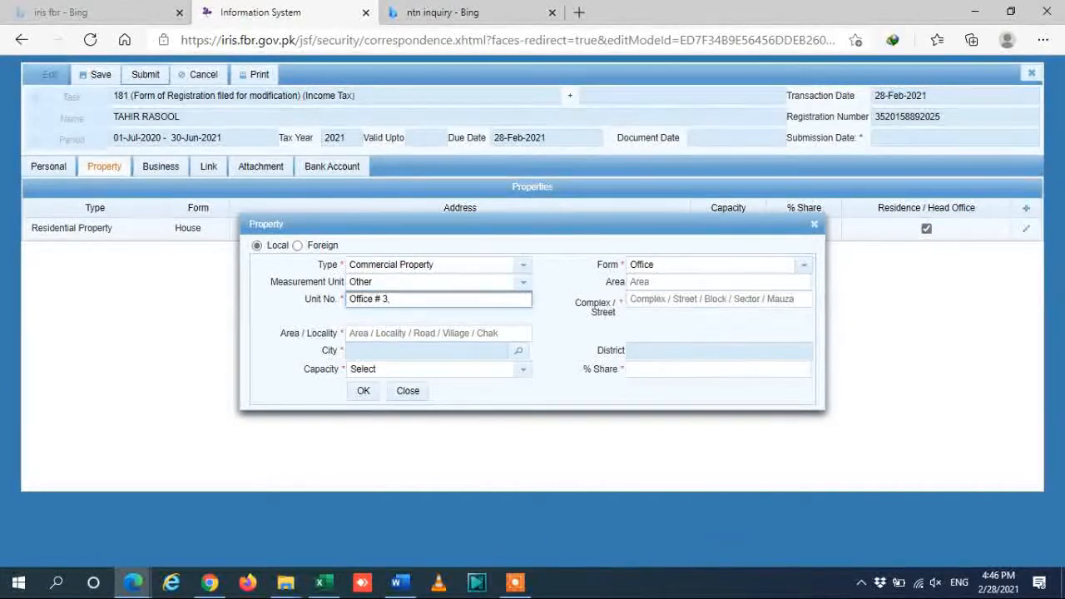
pyautogui.press('Tab')
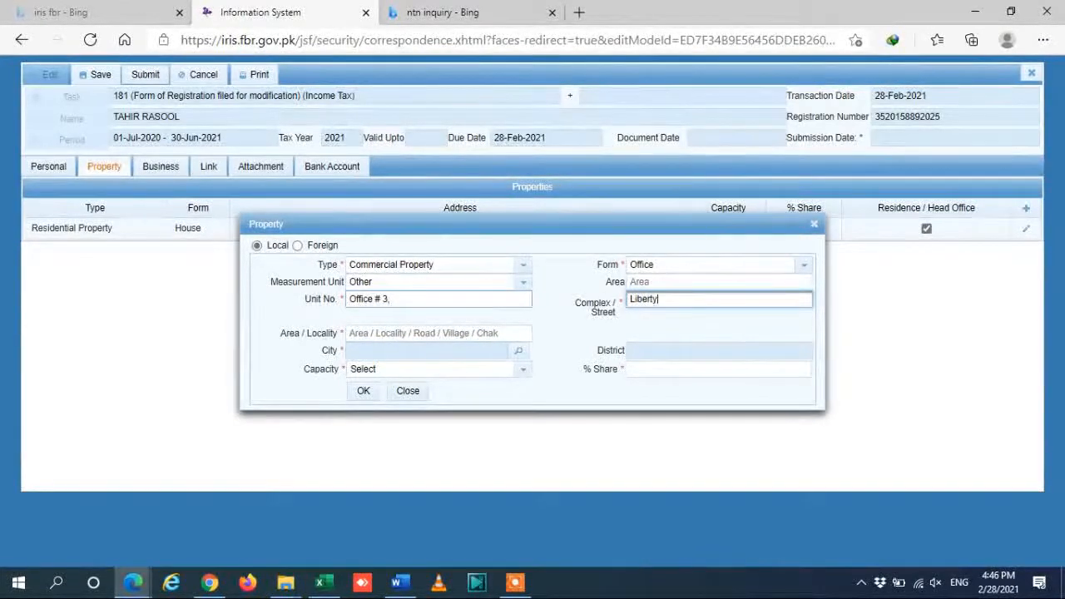
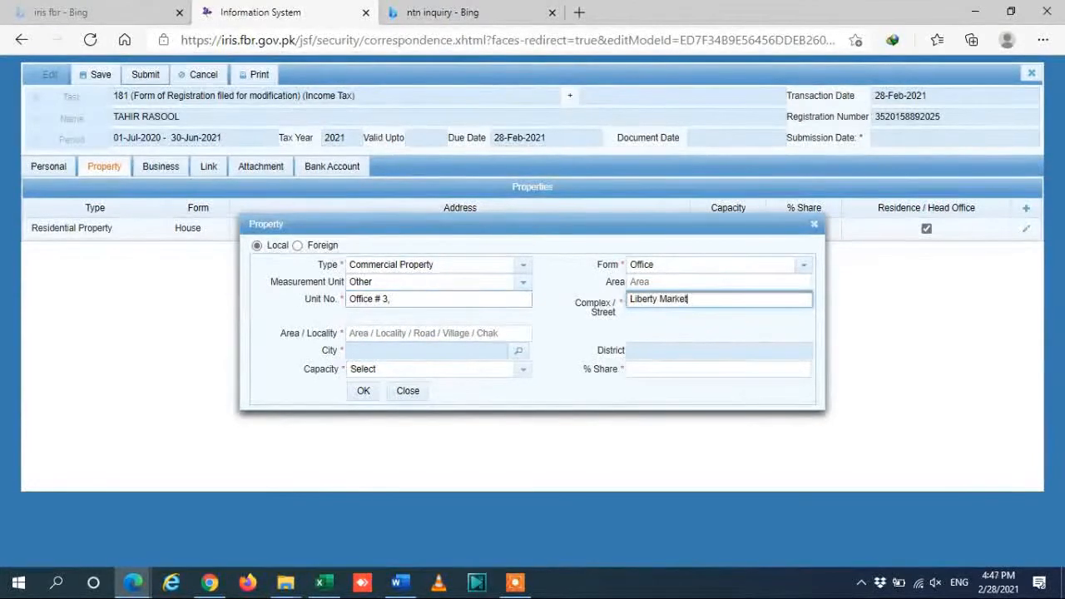
pyautogui.press('Tab')
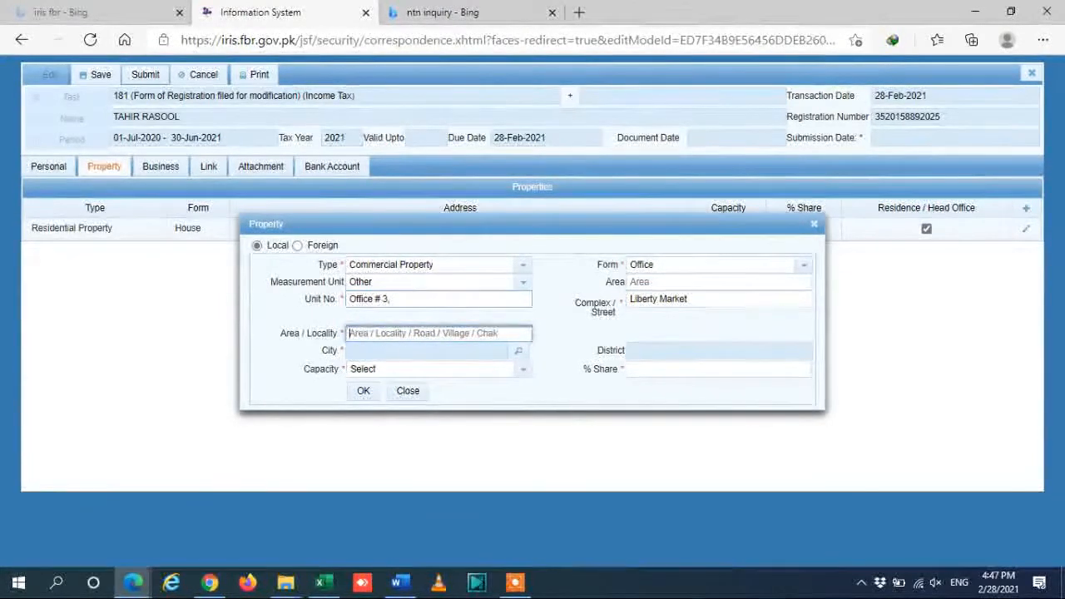
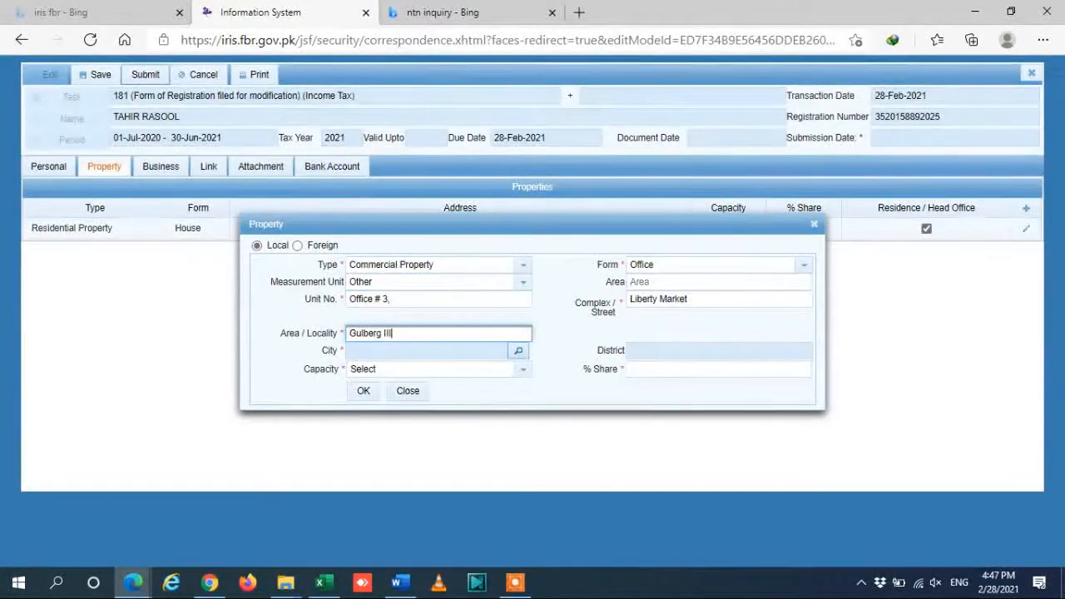
# Set the property's city to Lahore Gulberg Town through the city search.
pyautogui.click(519, 352)
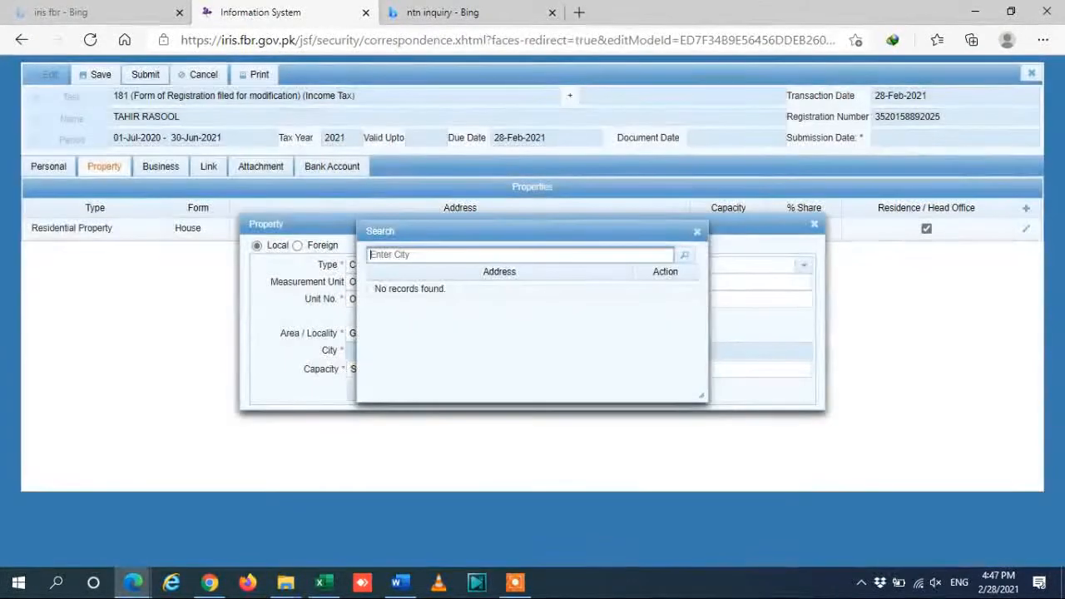
pyautogui.click(561, 254)
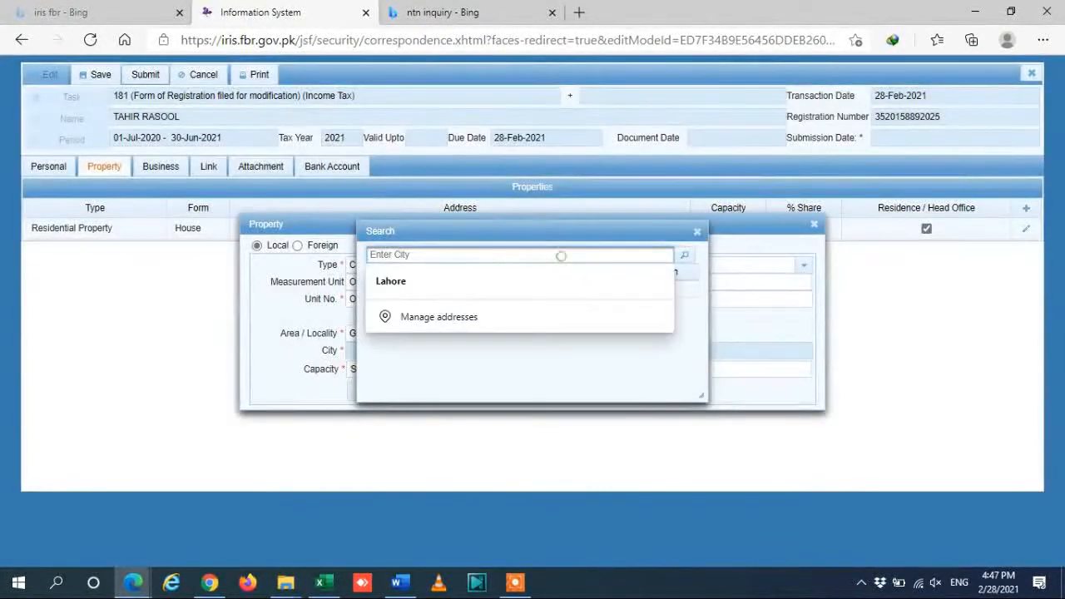
pyautogui.click(500, 281)
pyautogui.click(684, 255)
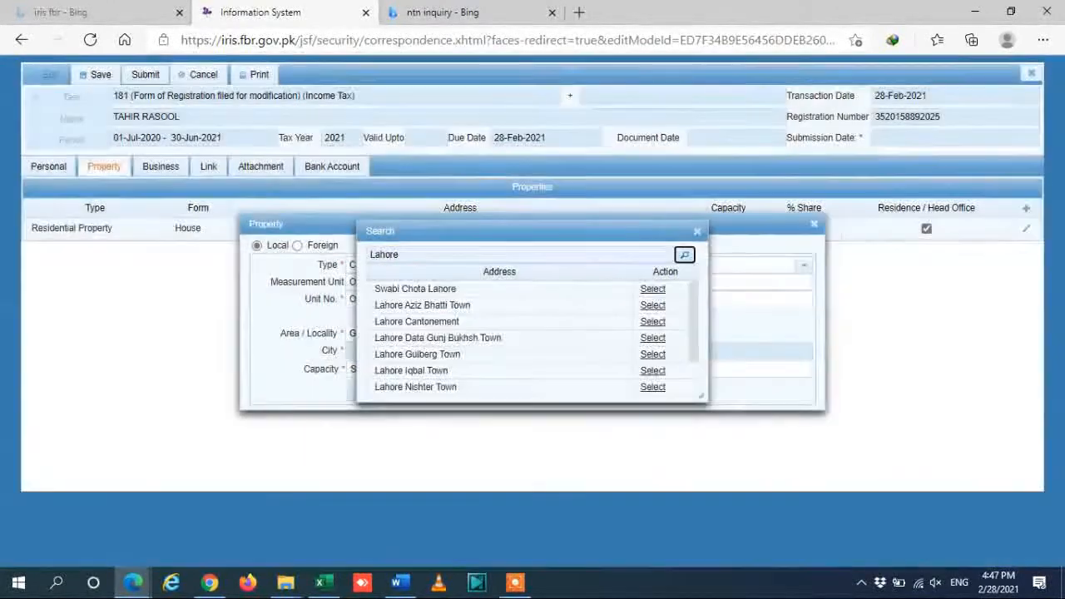
pyautogui.scroll(-2, 701, 341)
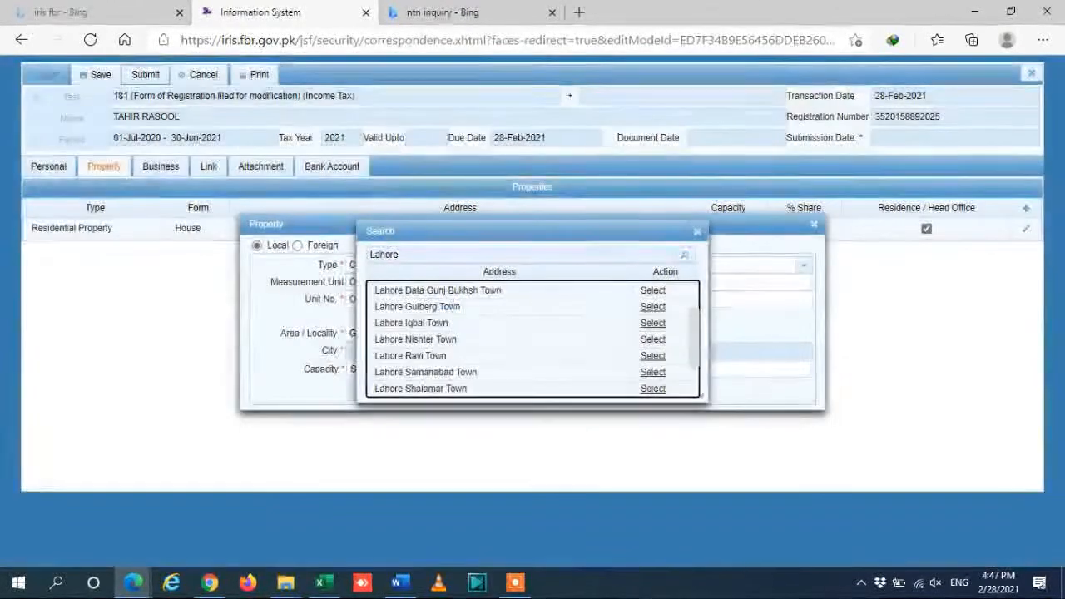
pyautogui.click(652, 314)
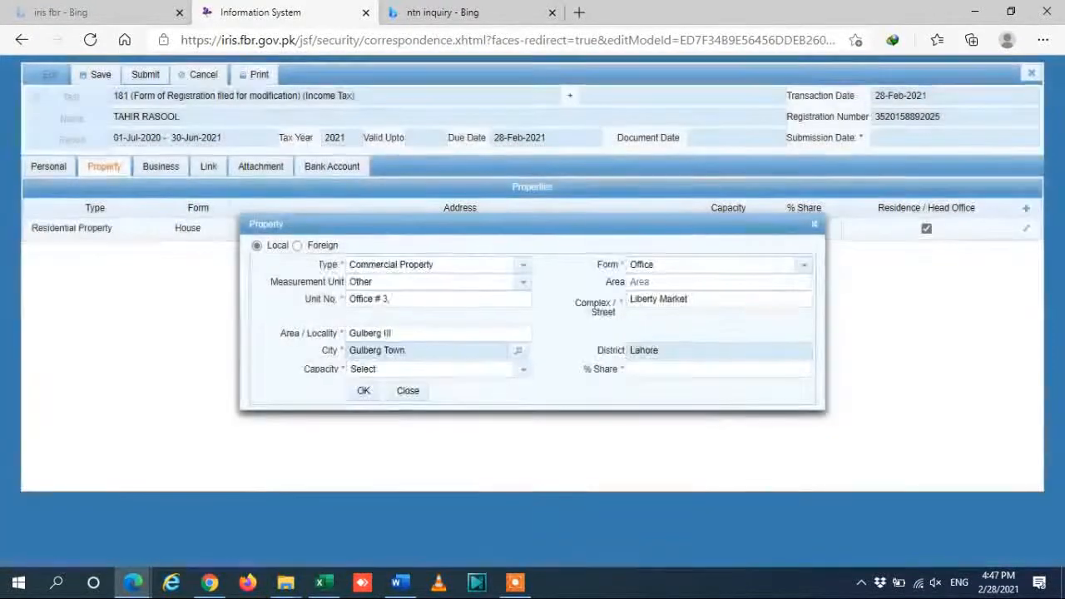
# Choose capacity Benami / Lessee / Tenant / Franchisee / Occupant and enter a 100% share.
pyautogui.click(522, 370)
pyautogui.click(458, 408)
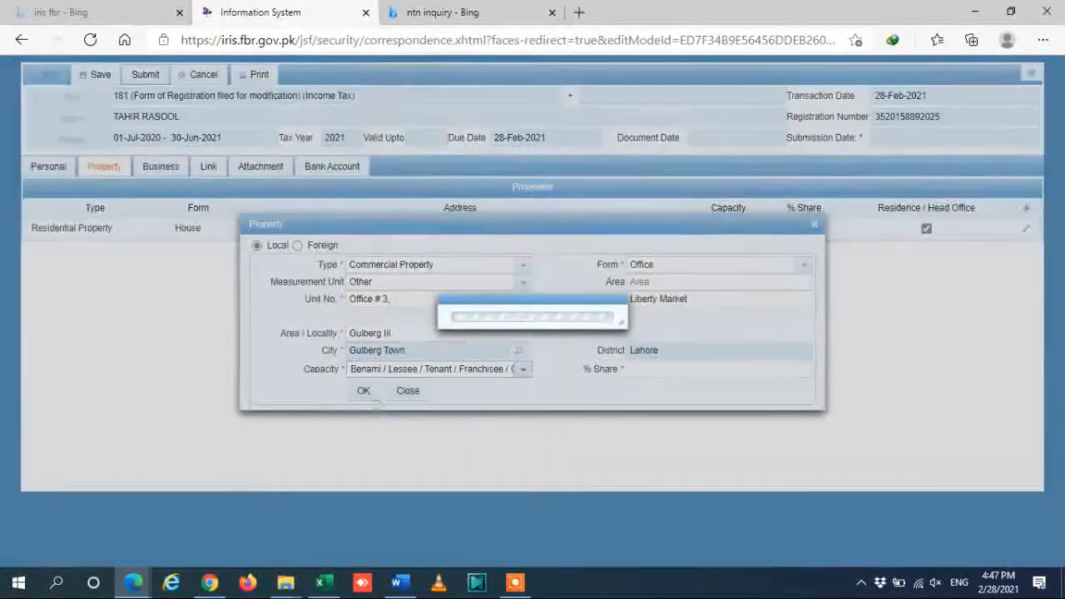
pyautogui.click(646, 368)
pyautogui.write('100')
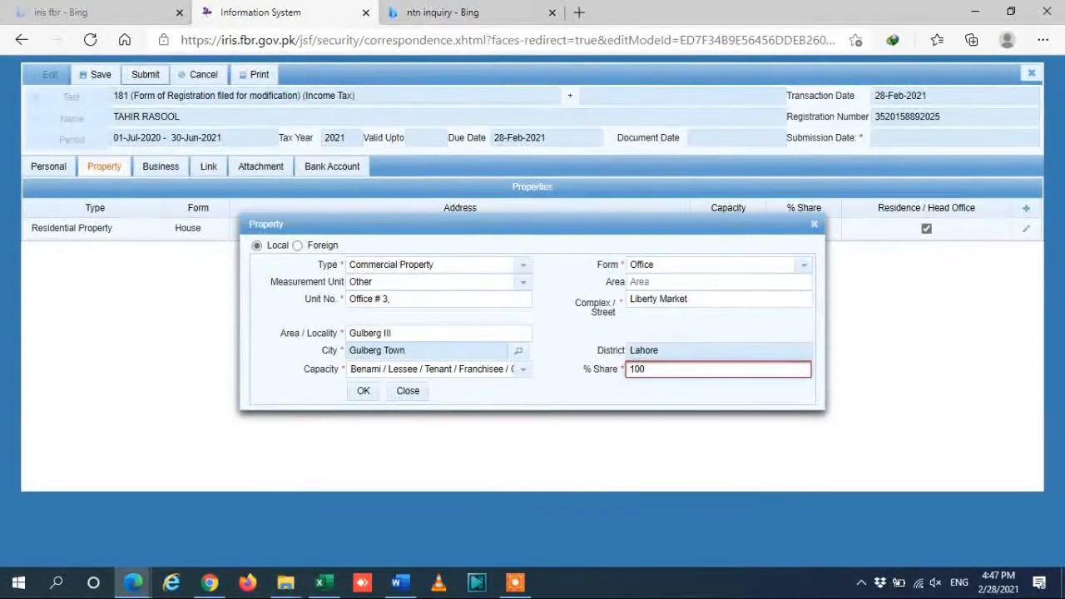
pyautogui.press('BackSpace')
pyautogui.press('BackSpace')
pyautogui.press('BackSpace')
pyautogui.write('50')
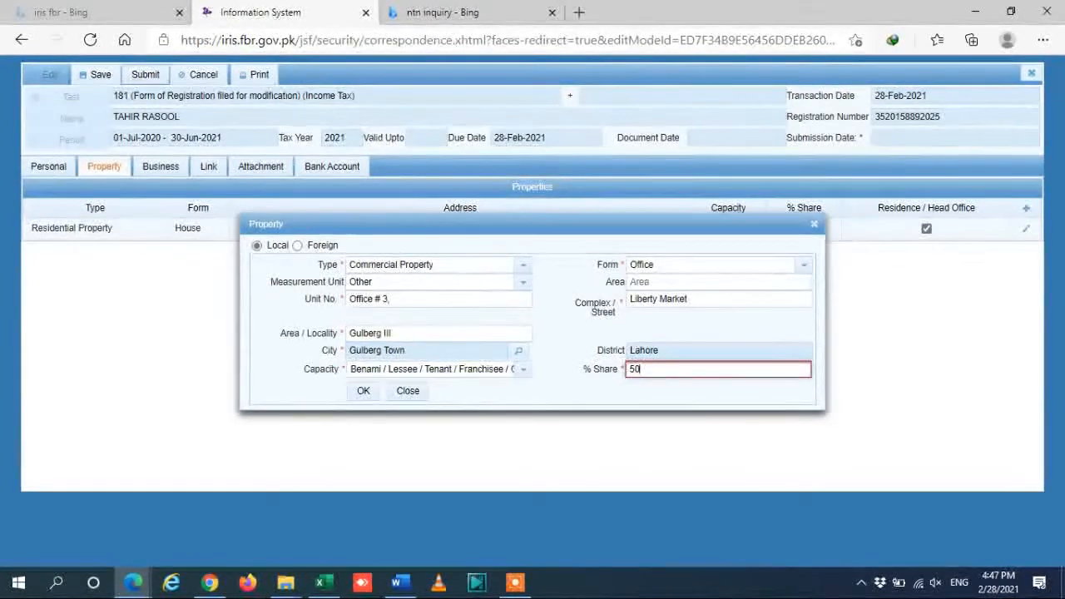
pyautogui.press('BackSpace')
pyautogui.press('BackSpace')
pyautogui.write('100')
pyautogui.click(362, 390)
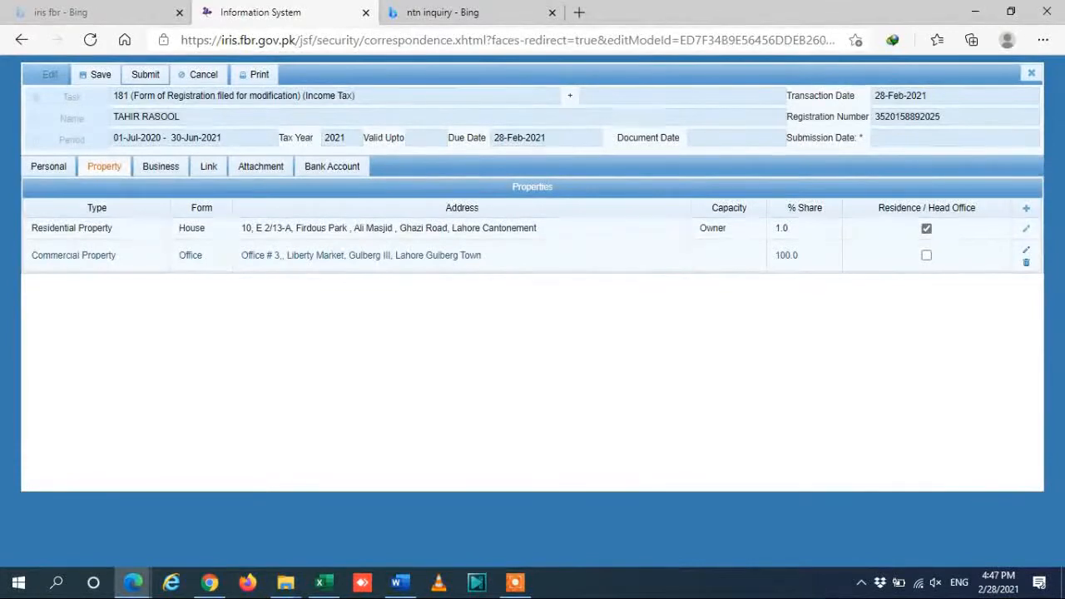
pyautogui.click(926, 256)
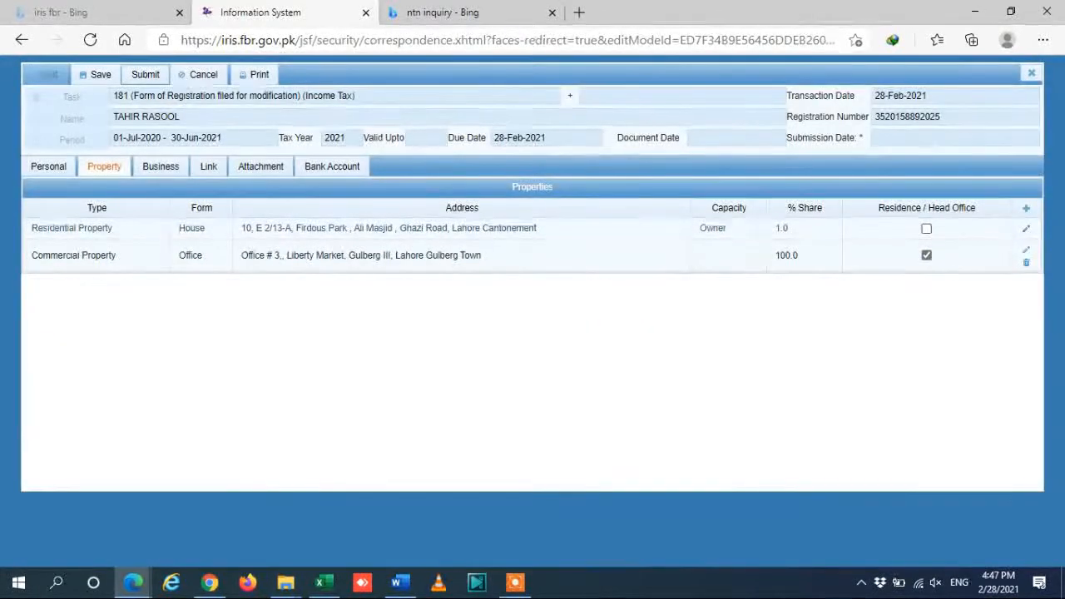
pyautogui.click(926, 229)
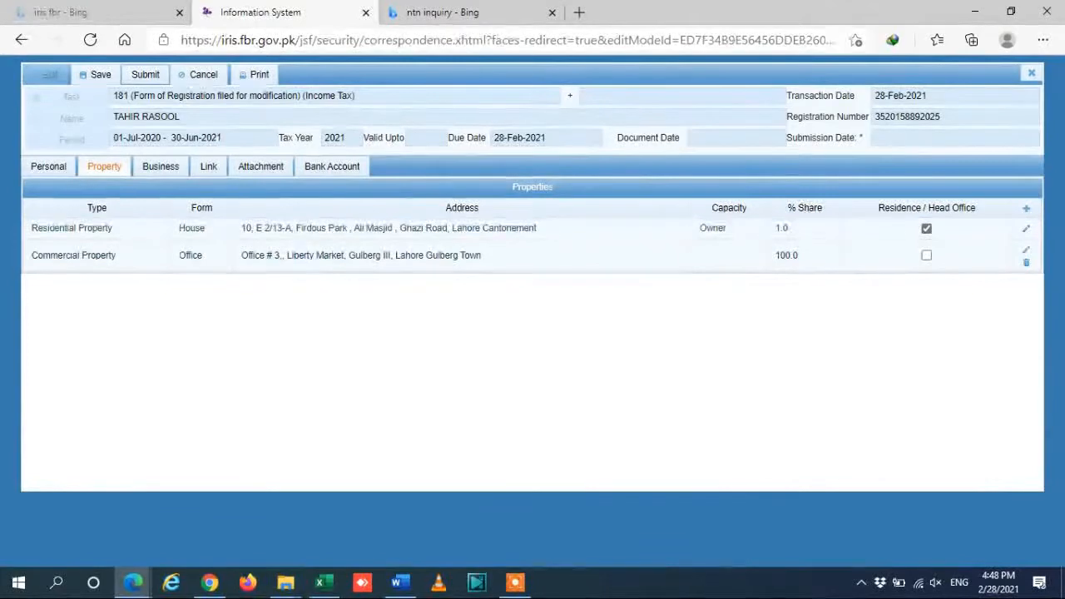
pyautogui.click(161, 167)
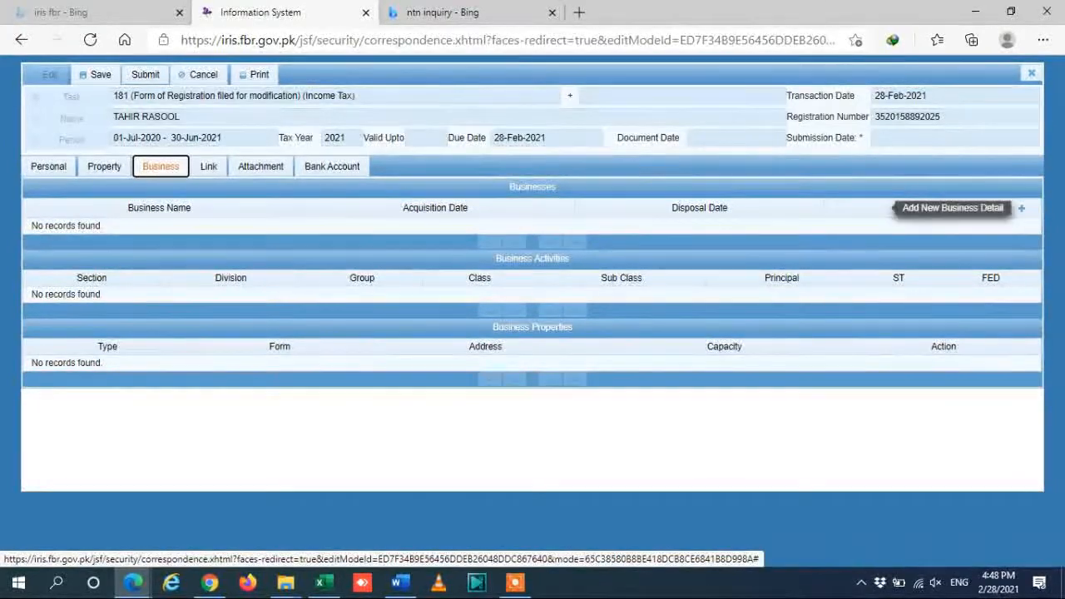
# Add business ABC ENTERPRISES, acquired 2/28/21, with capacity Owner, and begin adding its activity.
pyautogui.click(1021, 208)
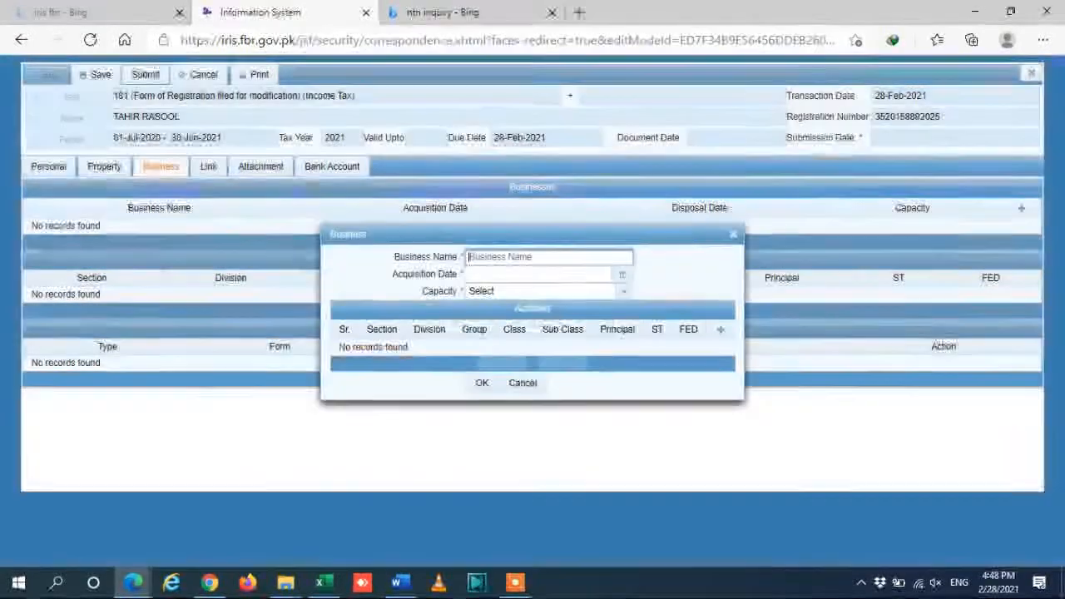
pyautogui.write('ABC ENTERPRISES')
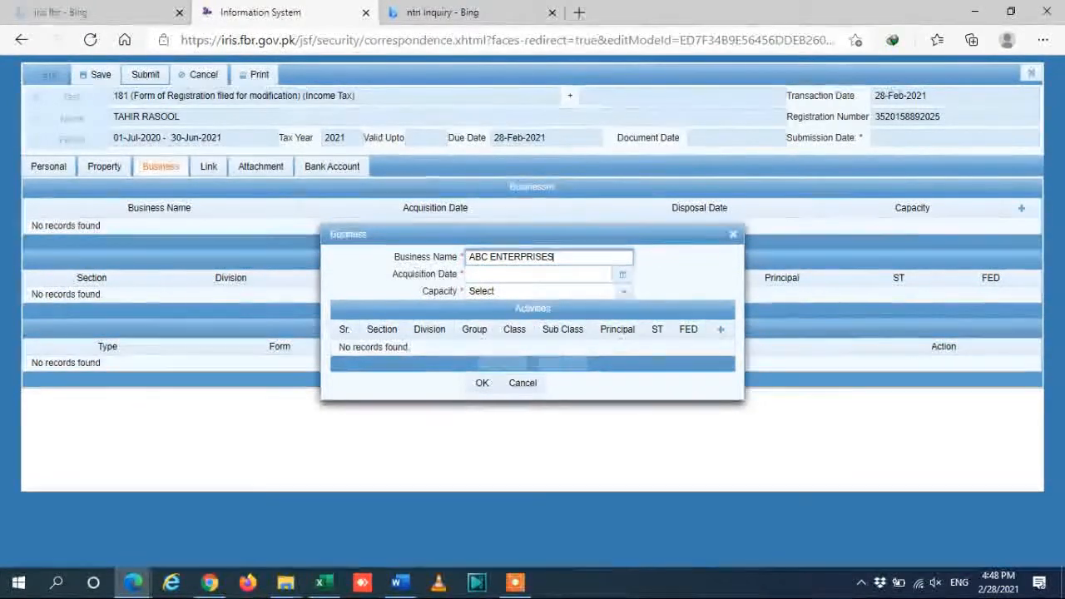
pyautogui.click(623, 274)
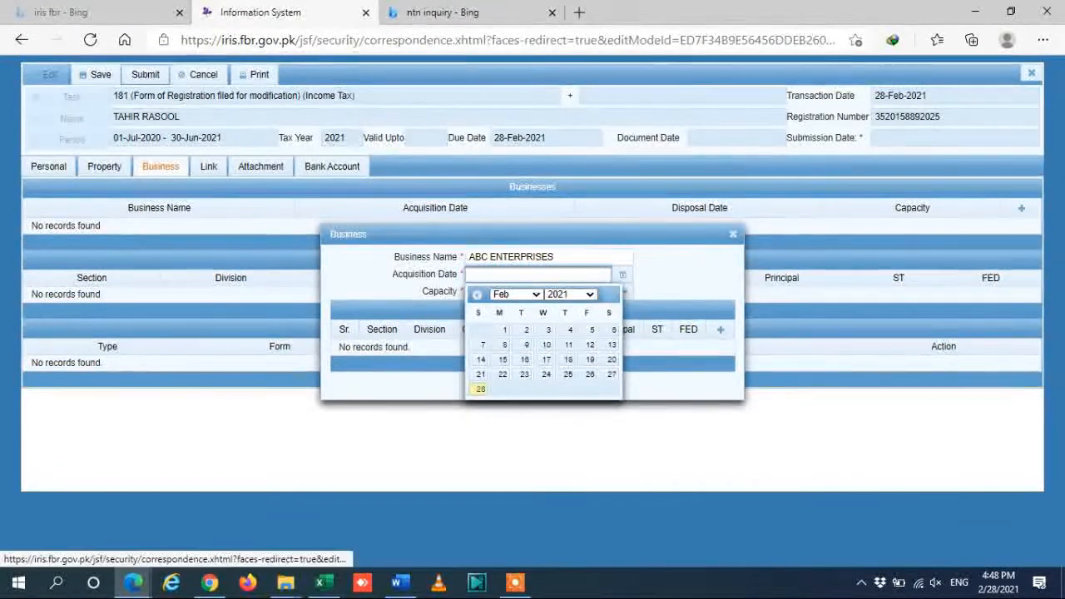
pyautogui.click(480, 389)
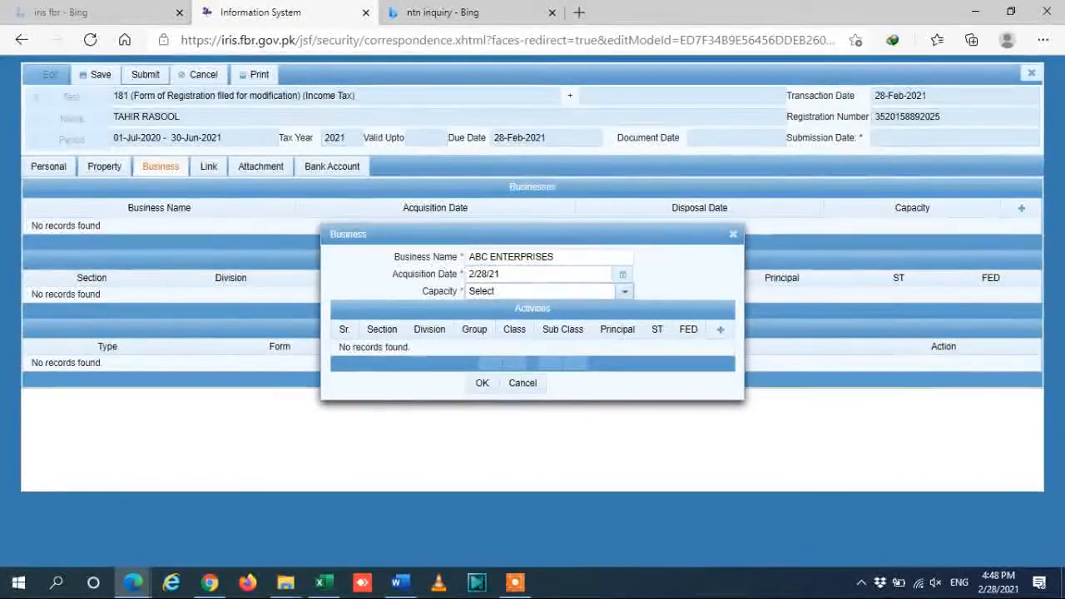
pyautogui.click(624, 292)
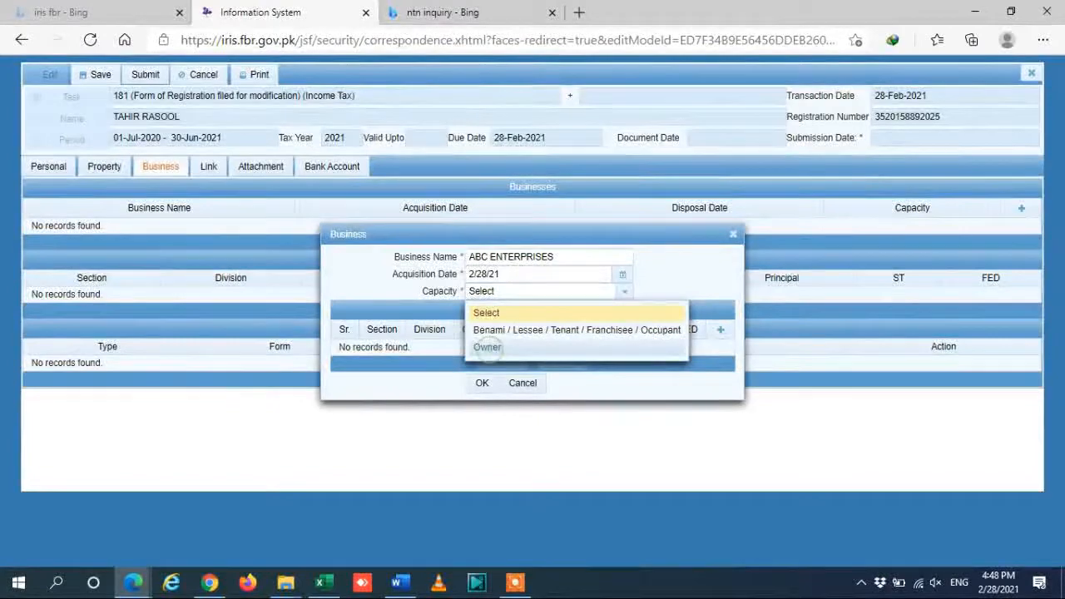
pyautogui.click(487, 348)
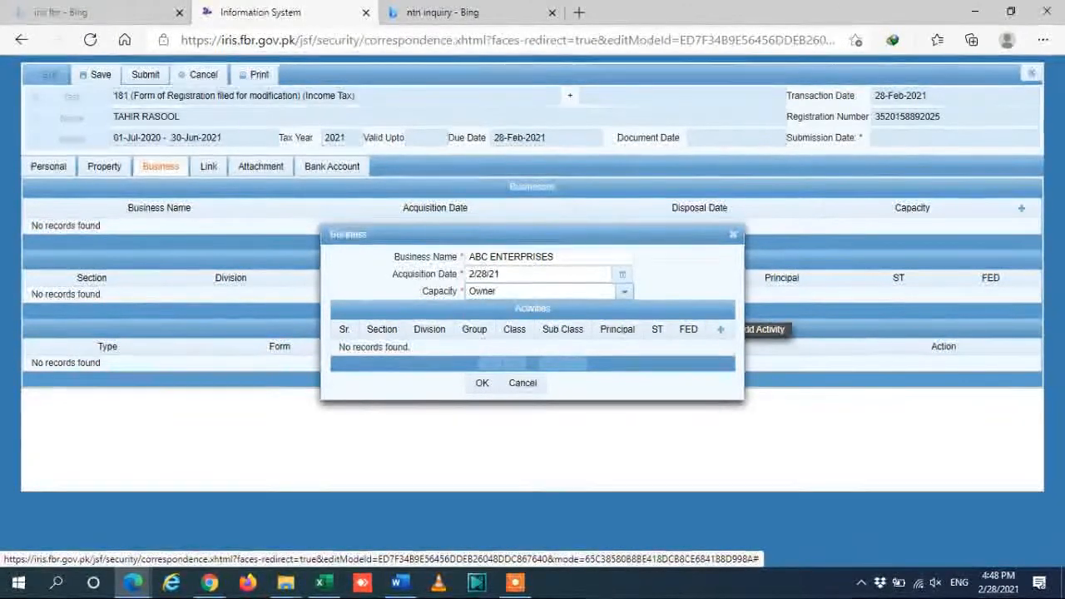
pyautogui.click(721, 330)
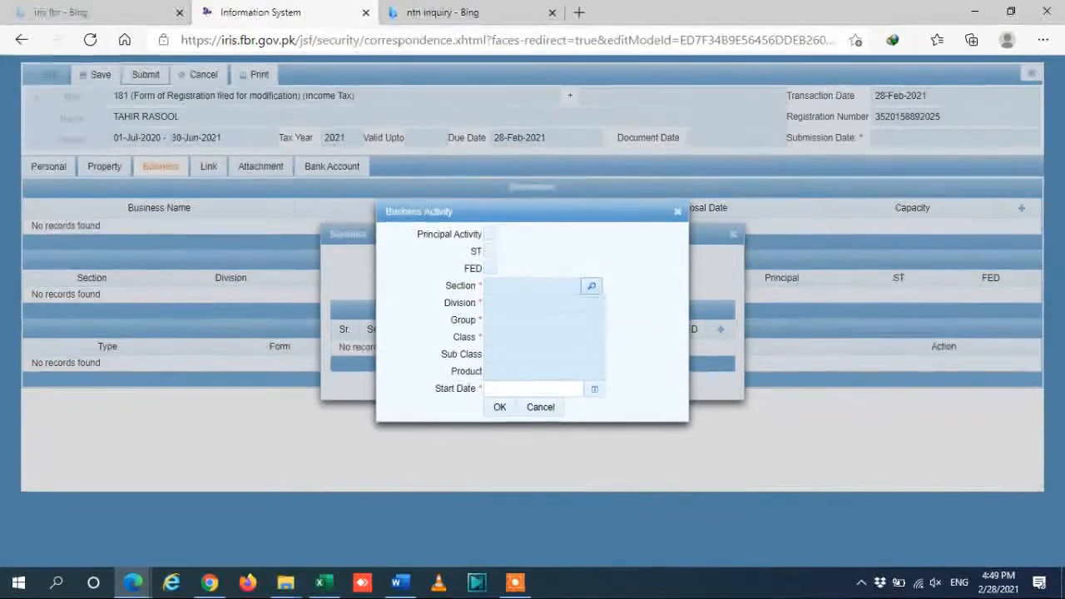
# Search activities for 'construction' and select Construction of buildings under section Construction.
pyautogui.click(591, 285)
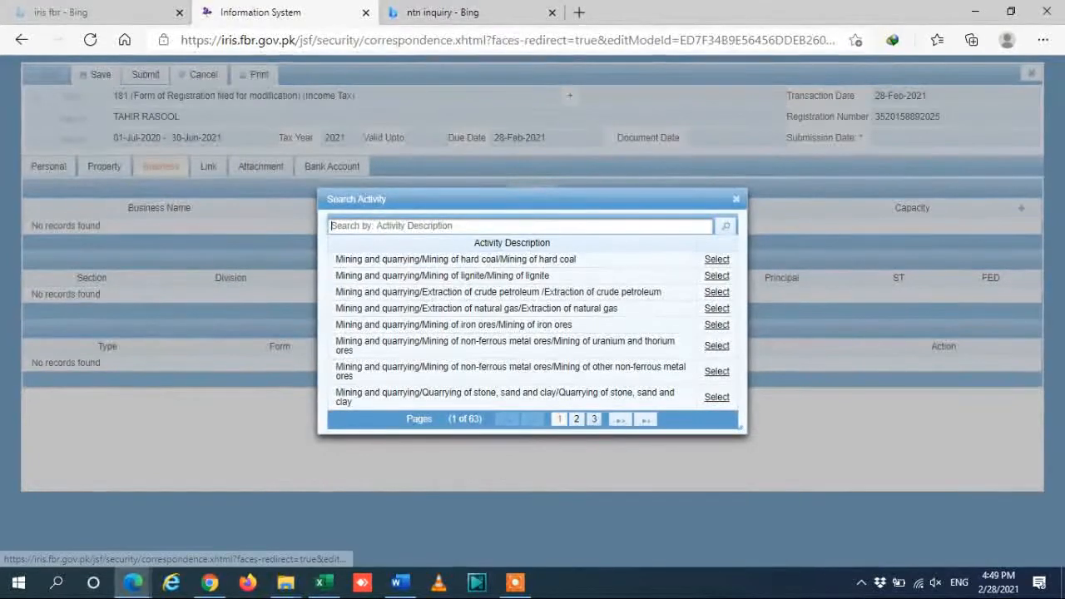
pyautogui.click(594, 420)
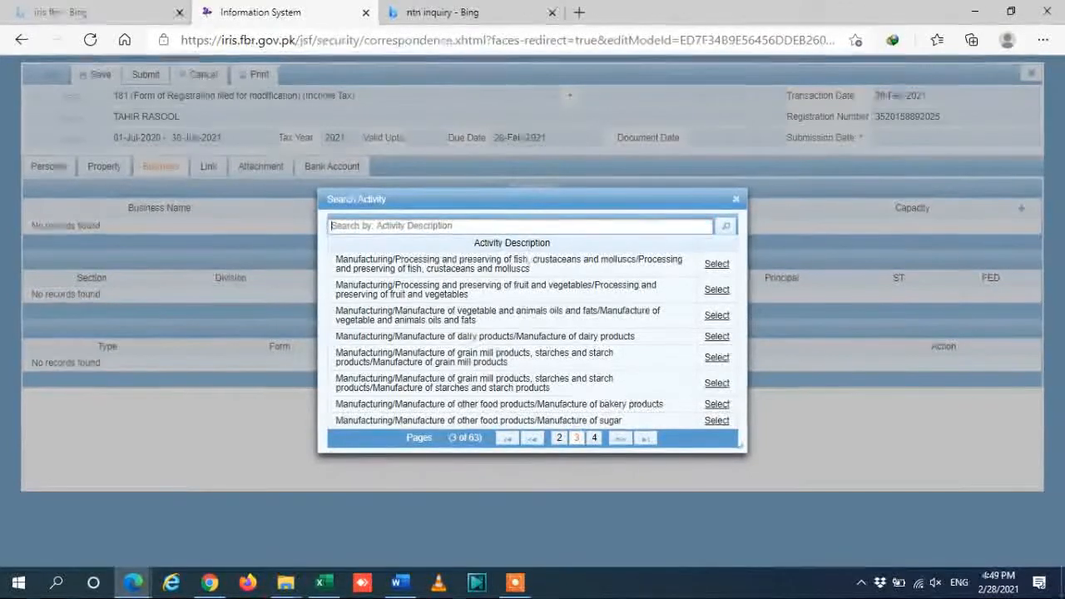
pyautogui.write('contrsution')
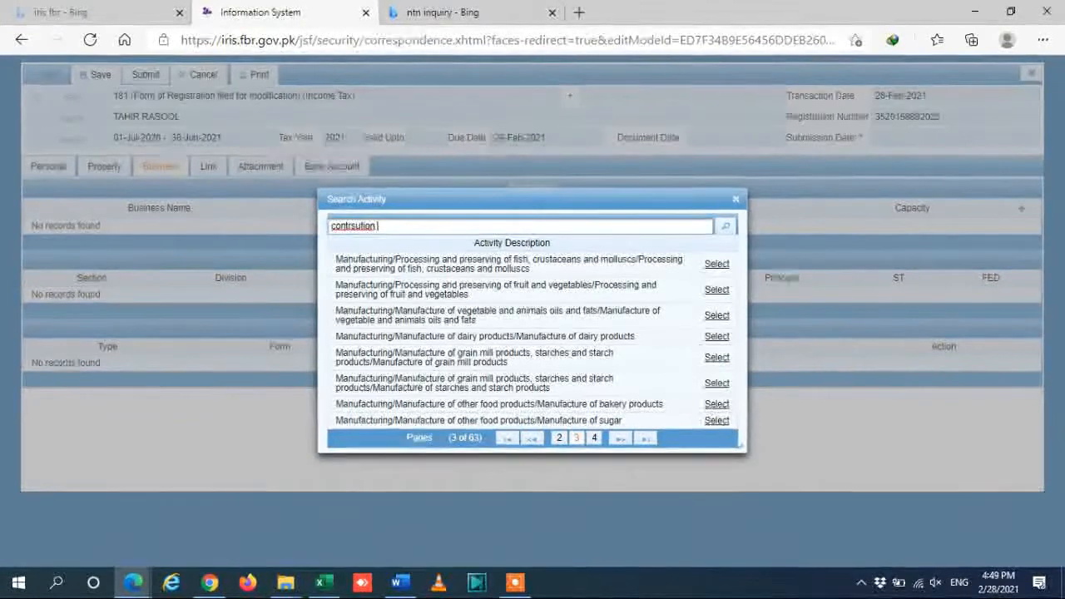
pyautogui.press('Return')
pyautogui.press('BackSpace')
pyautogui.press('BackSpace')
pyautogui.write('stru')
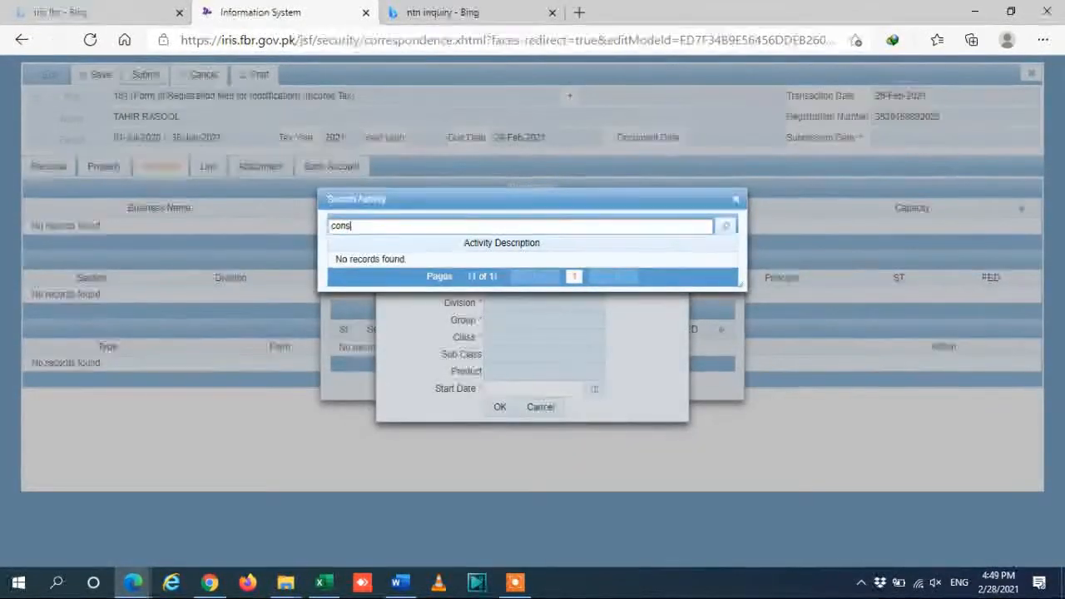
pyautogui.press('Return')
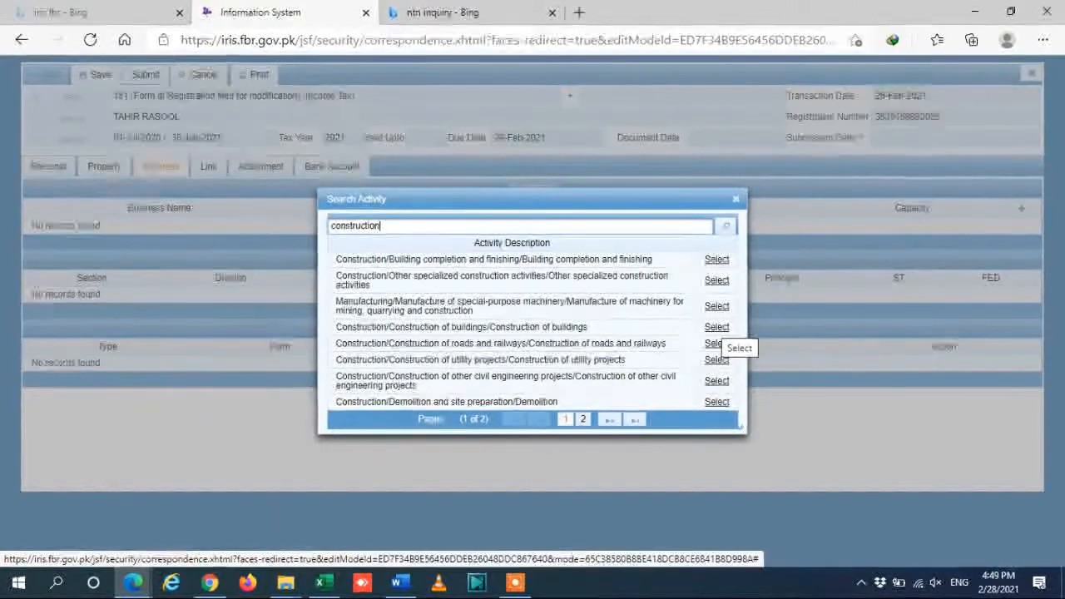
pyautogui.click(715, 342)
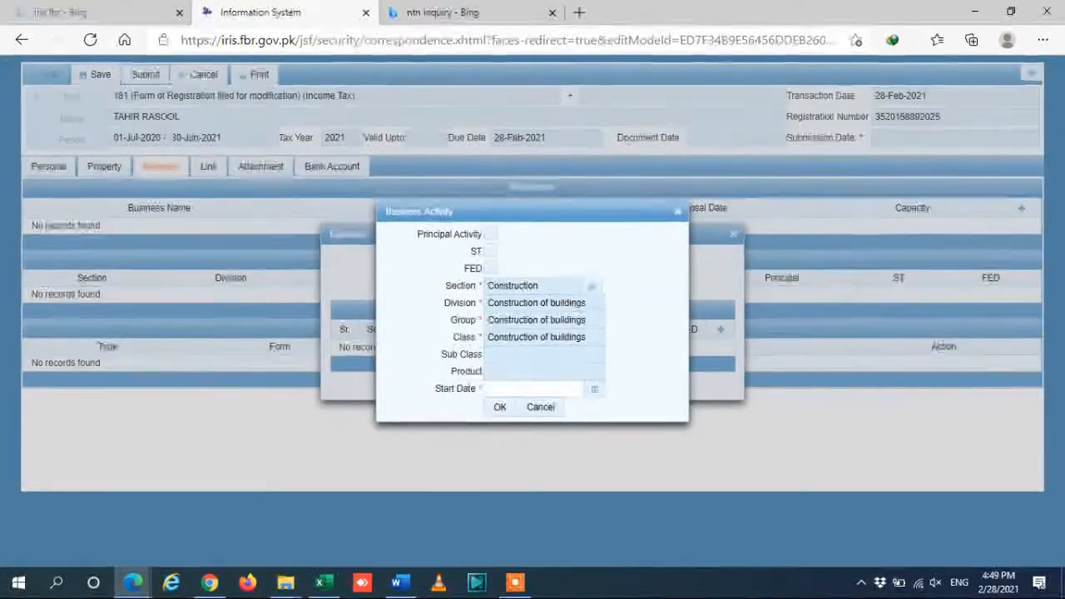
# Give the Construction of buildings activity start date 2/28/21, mark it Principal, and save it.
pyautogui.click(533, 388)
pyautogui.click(595, 389)
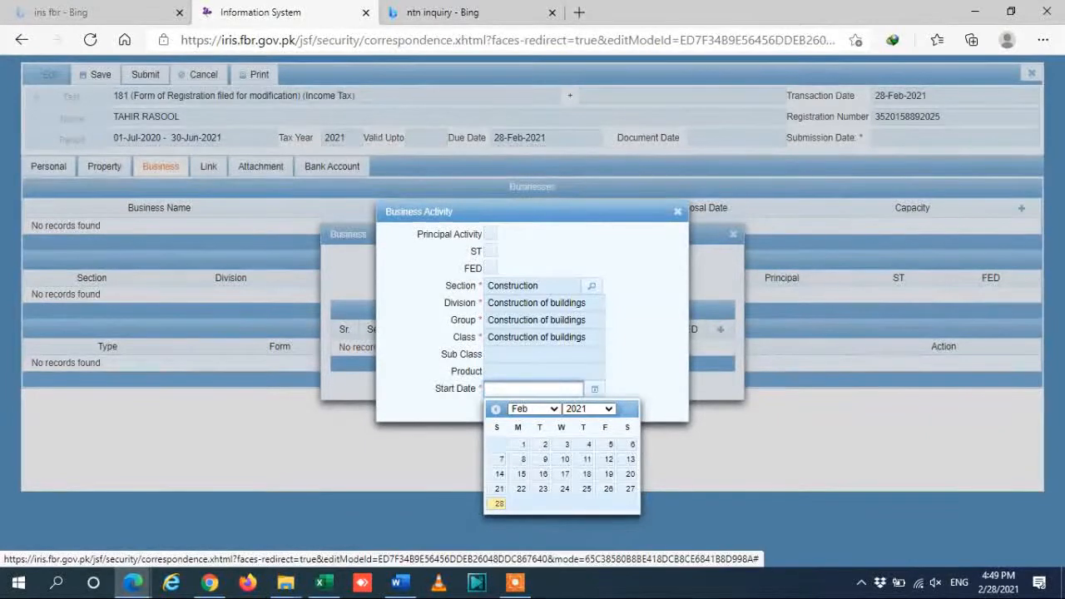
pyautogui.click(498, 503)
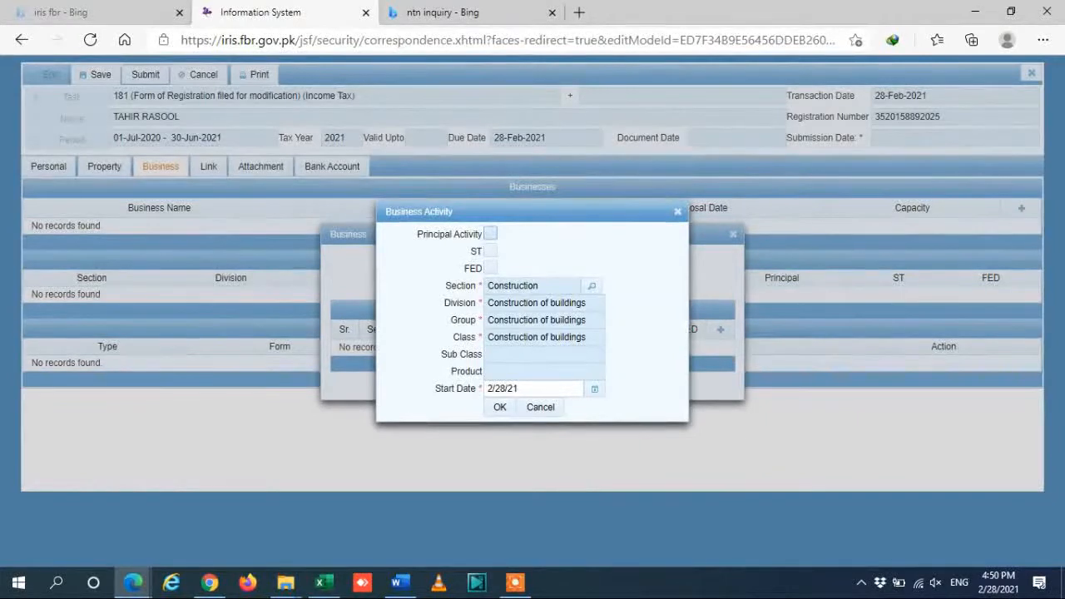
pyautogui.click(490, 234)
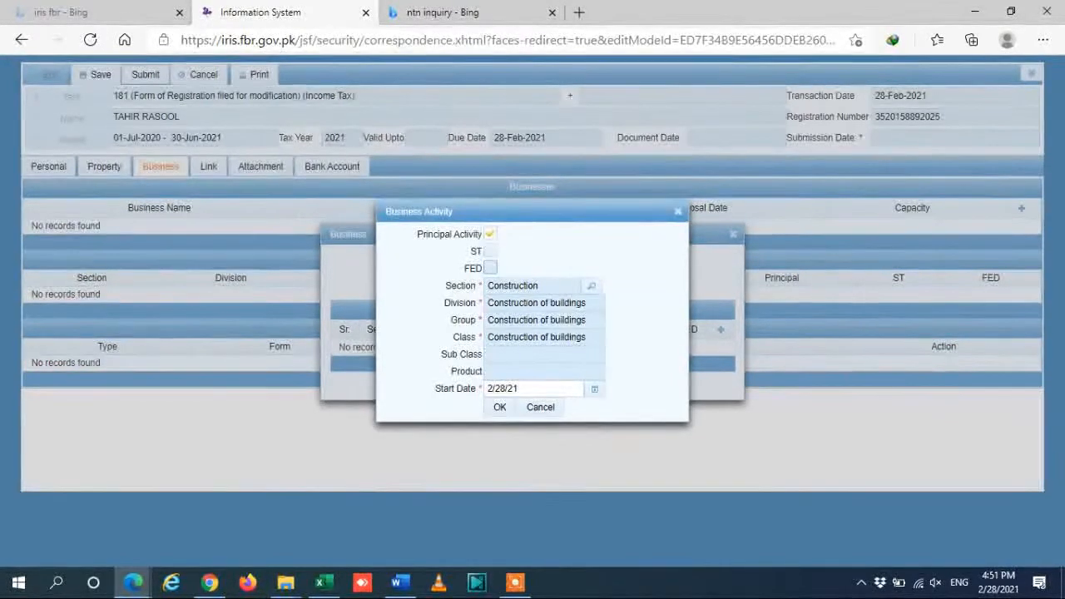
pyautogui.click(499, 407)
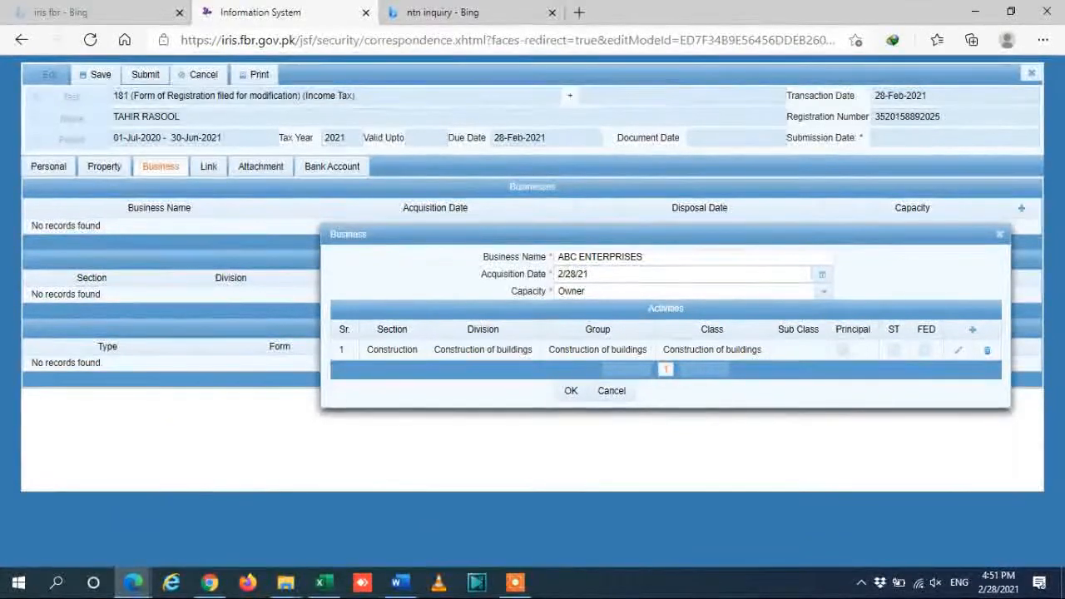
# Save ABC ENTERPRISES as Owner and display its Construction of buildings activity.
pyautogui.click(571, 391)
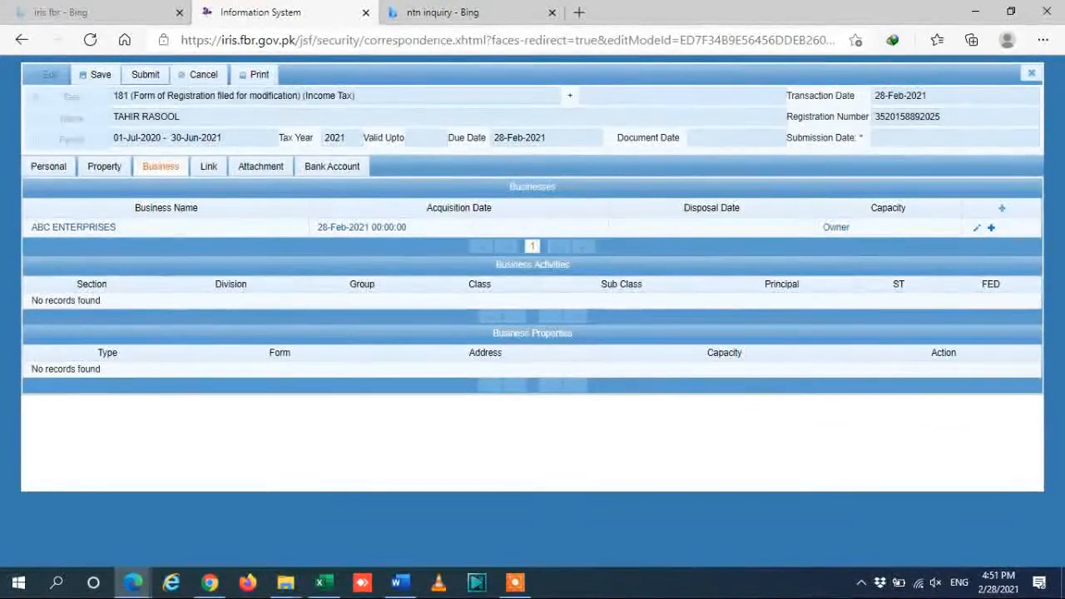
pyautogui.click(369, 227)
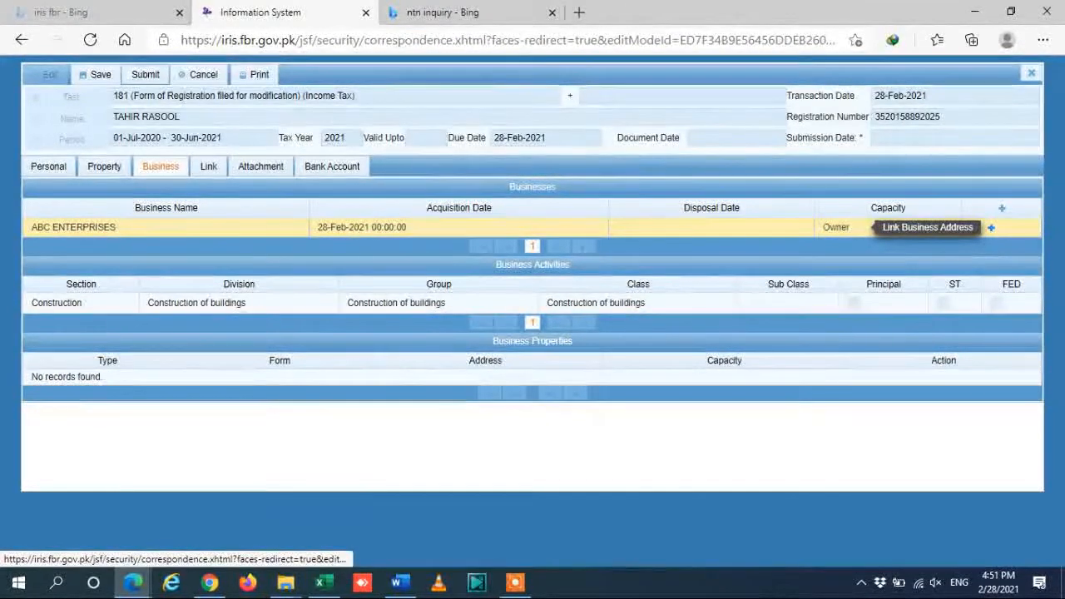
# Link a business address to the ABC ENTERPRISES row.
pyautogui.click(977, 227)
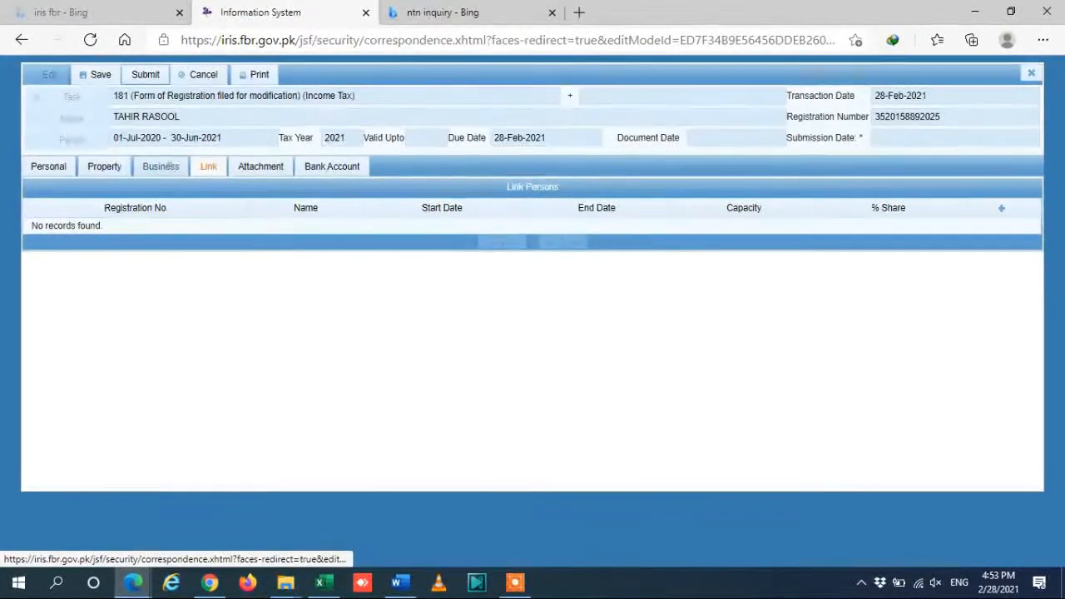
pyautogui.click(169, 166)
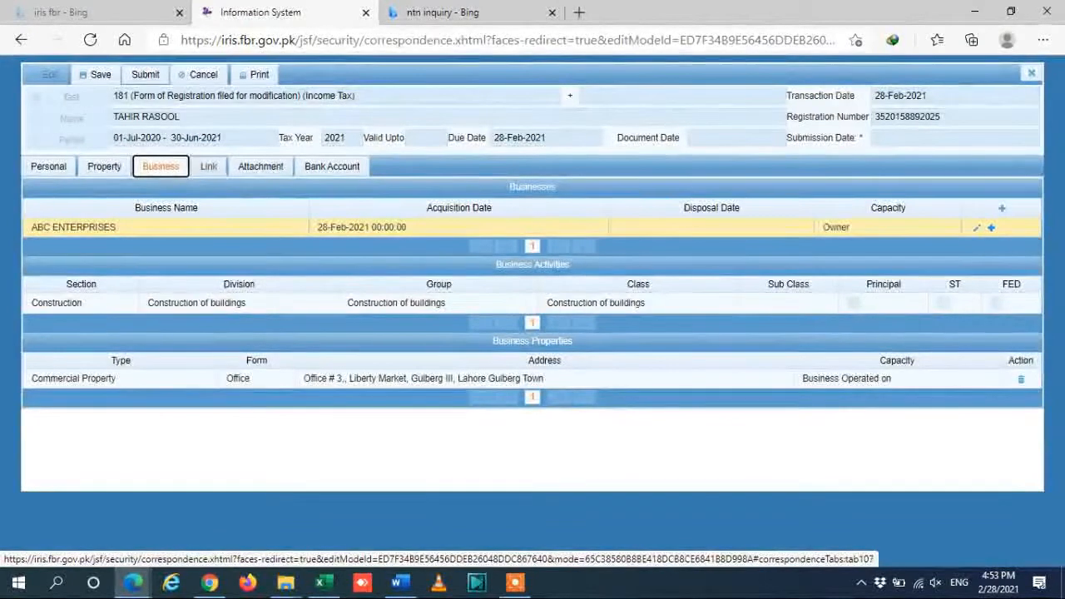
pyautogui.click(209, 166)
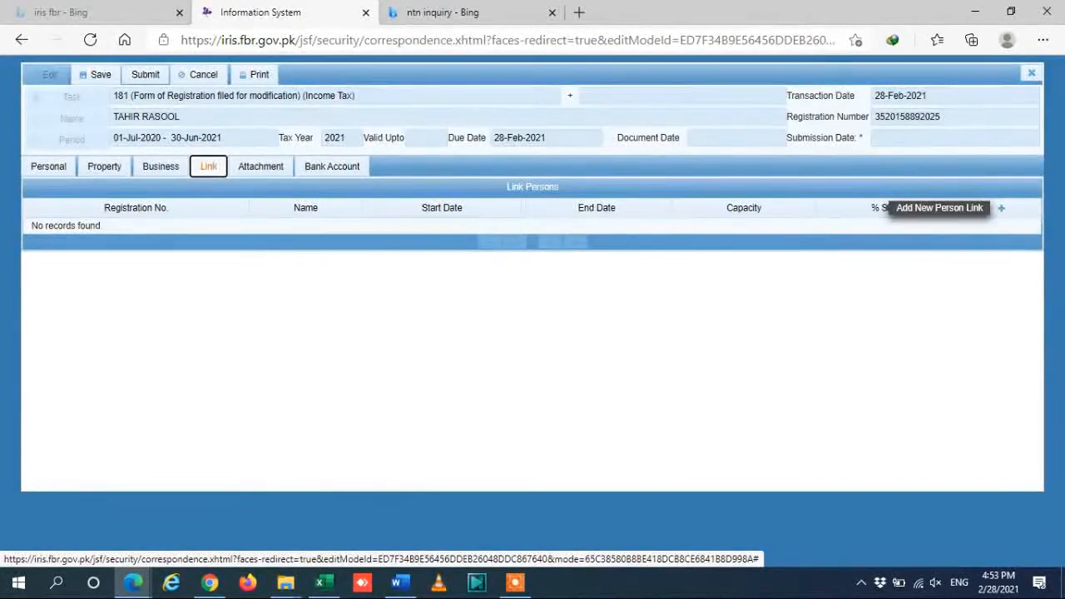
pyautogui.click(1002, 208)
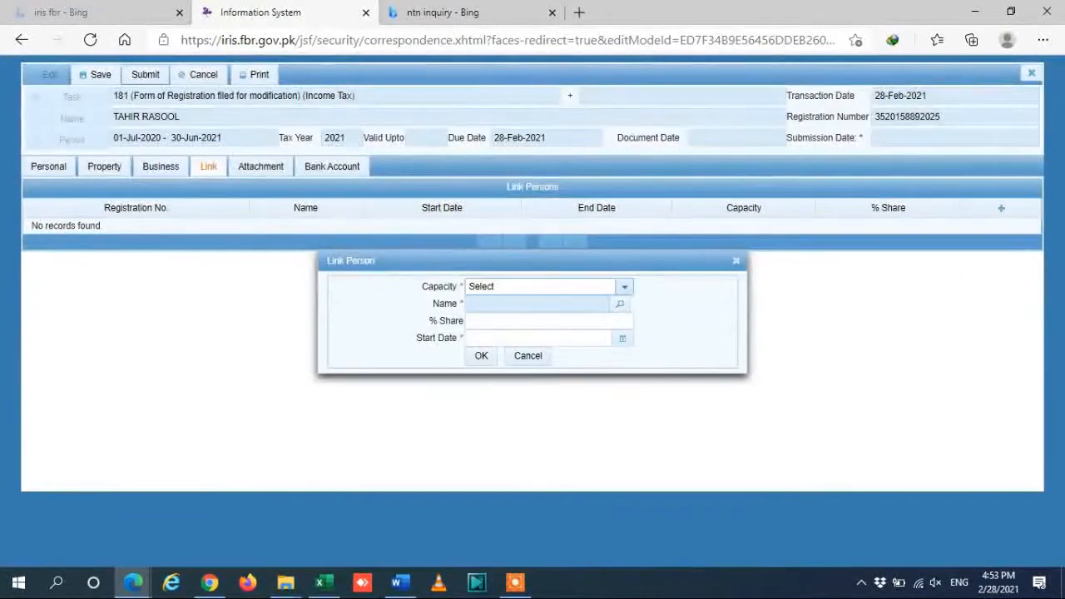
pyautogui.click(625, 287)
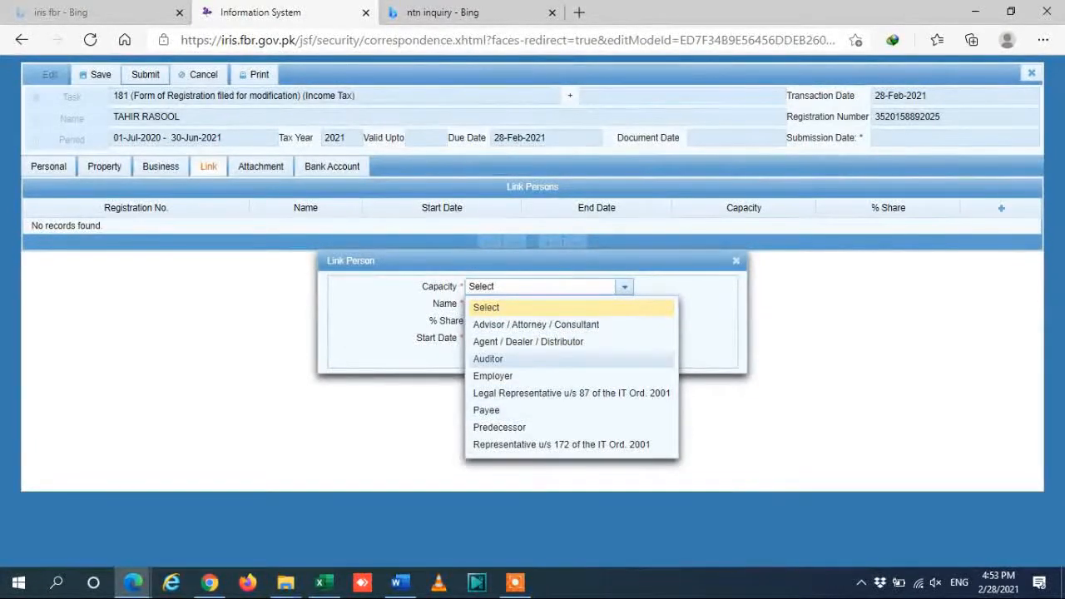
pyautogui.click(658, 282)
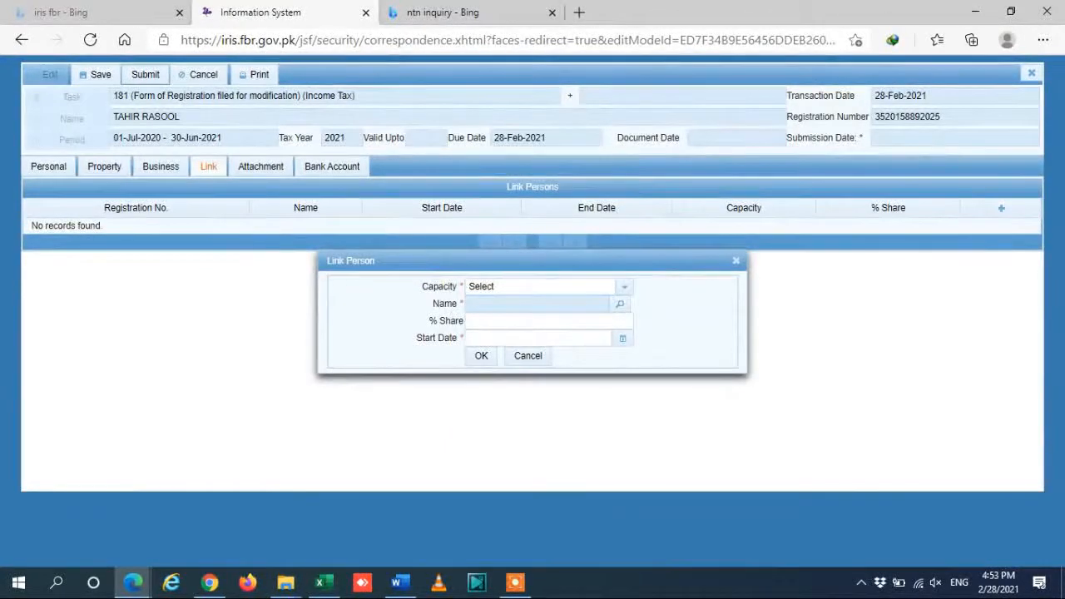
pyautogui.click(736, 261)
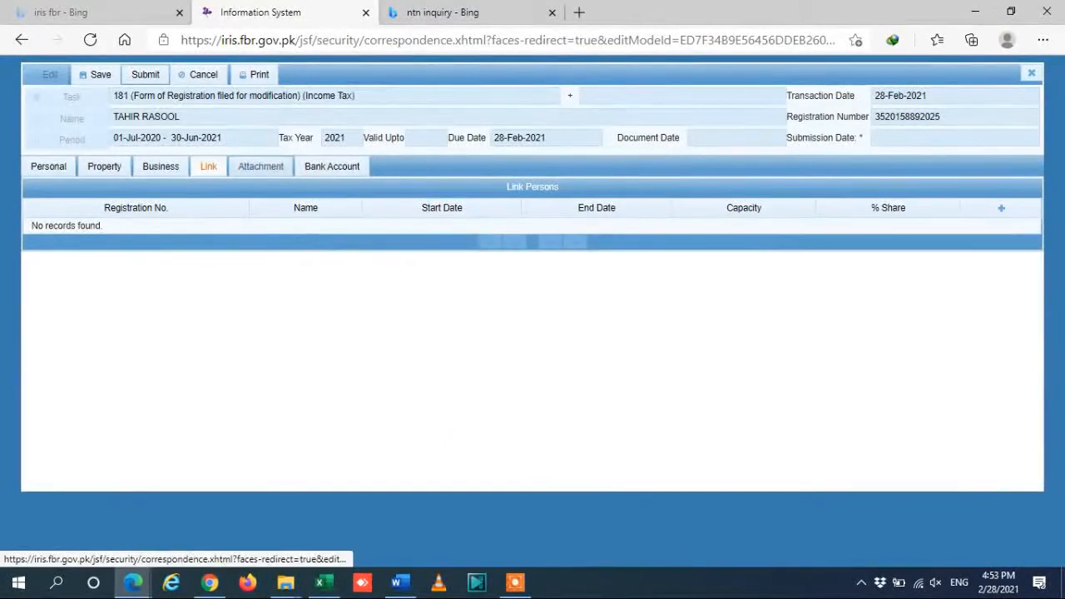
pyautogui.click(260, 166)
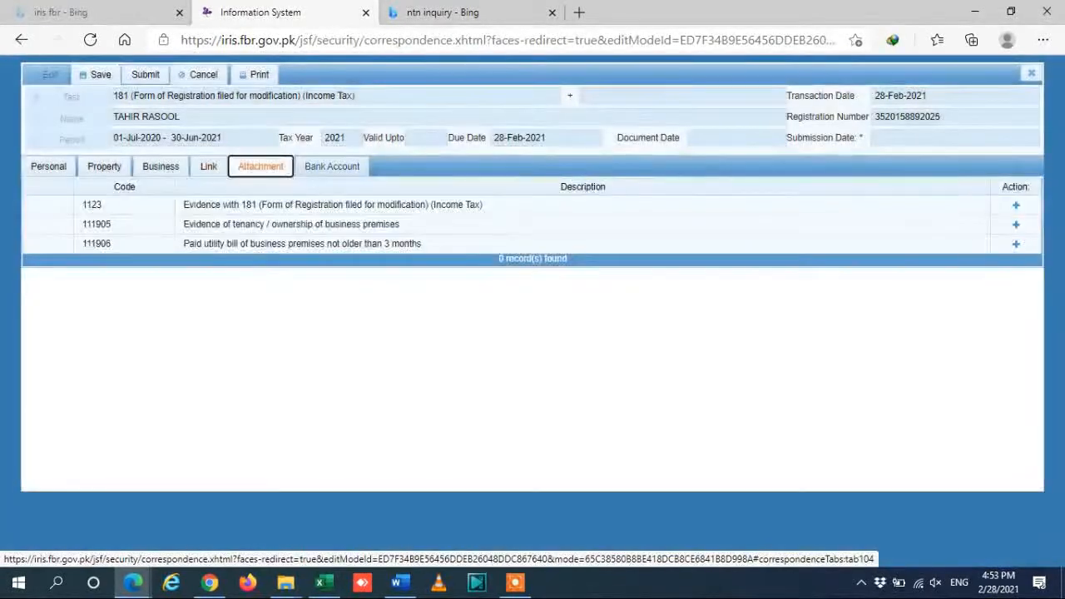
# Review the Bank Account and Attachment sections, then return to the Word requirements guide.
pyautogui.click(332, 166)
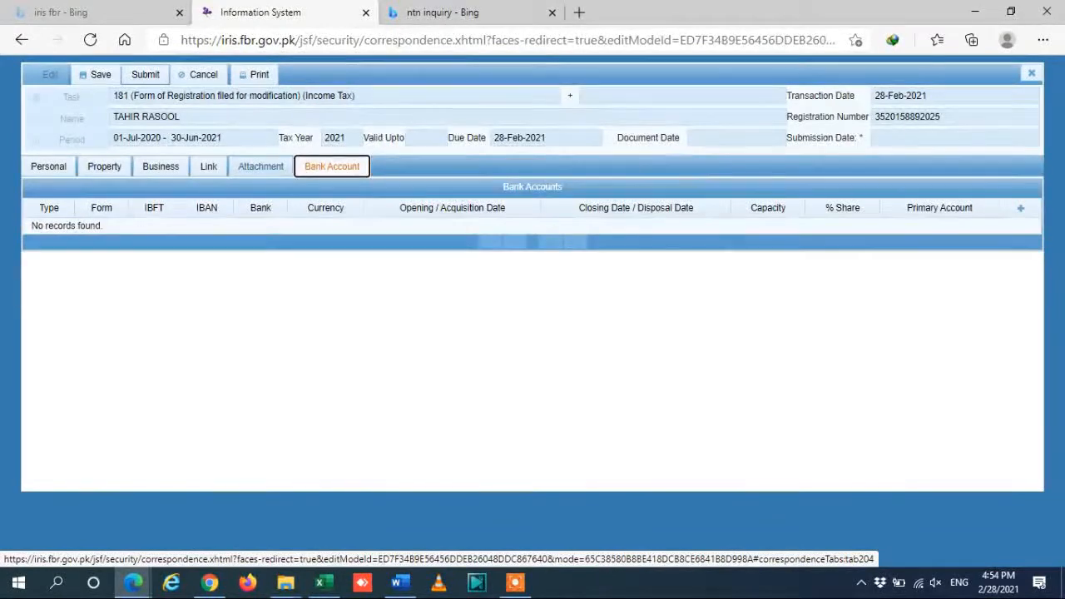
pyautogui.click(261, 167)
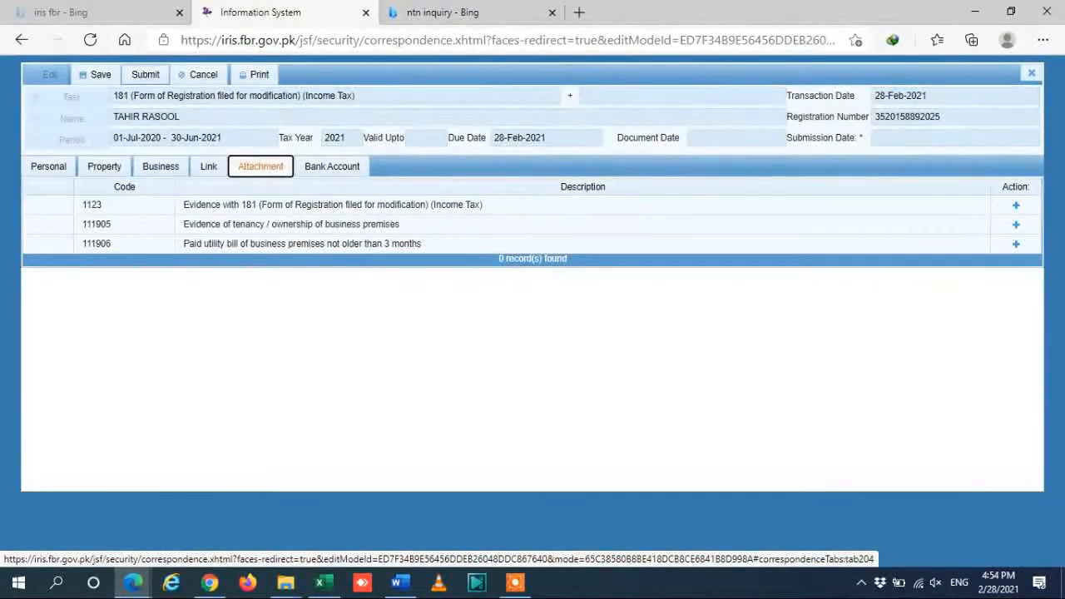
pyautogui.click(400, 582)
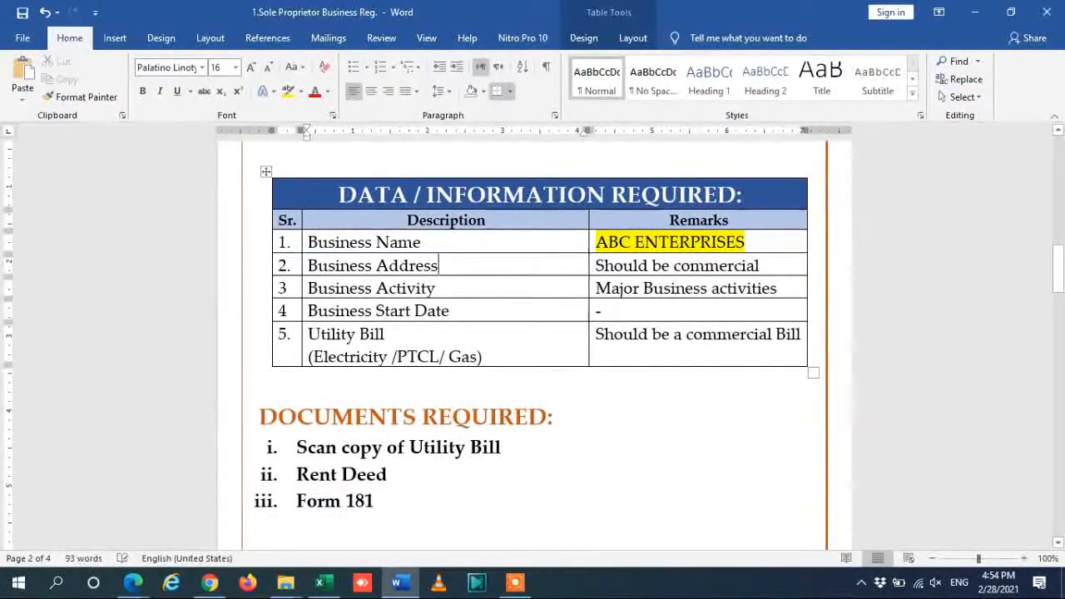
# Review Word's Documents Required list, then return to the FBR IRIS attachments page.
pyautogui.click(466, 447)
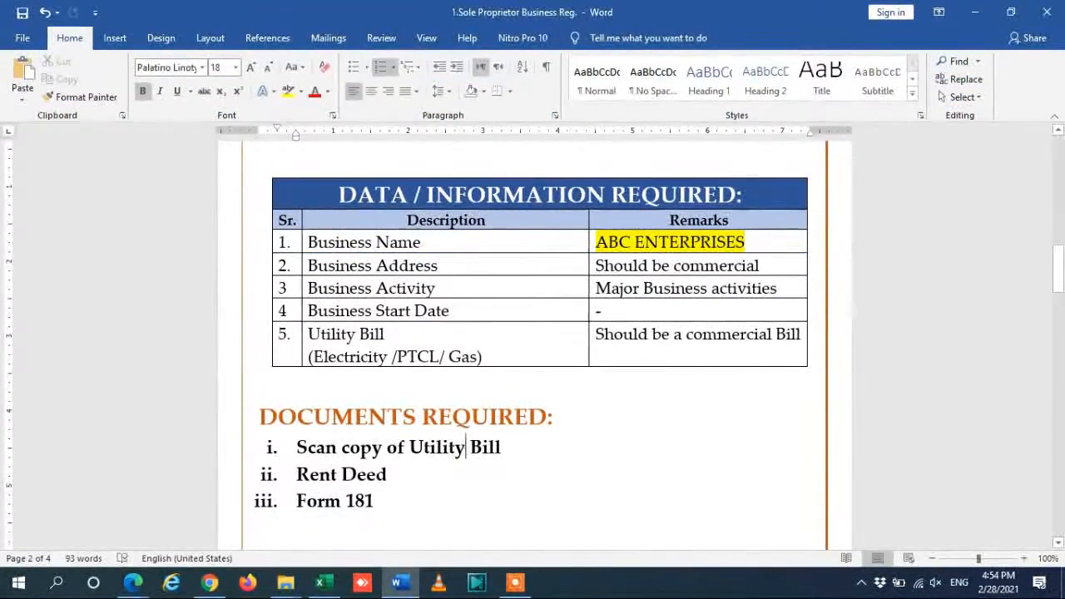
pyautogui.hotkey('alt', 'Tab')
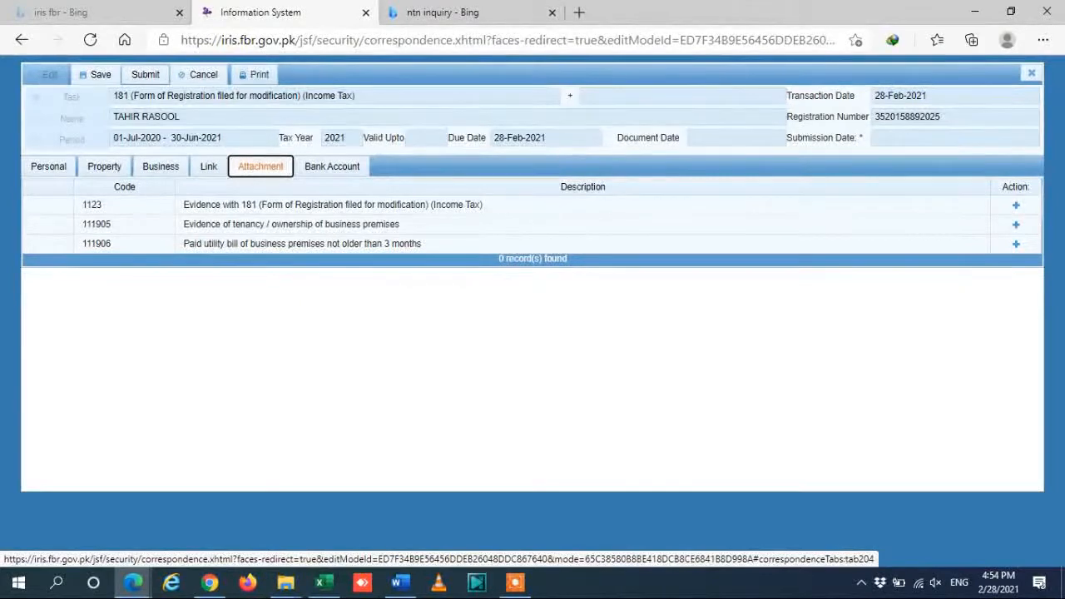
# Attach Form 181.pdf from Downloads as the Form 181 evidence and confirm the save.
pyautogui.click(255, 75)
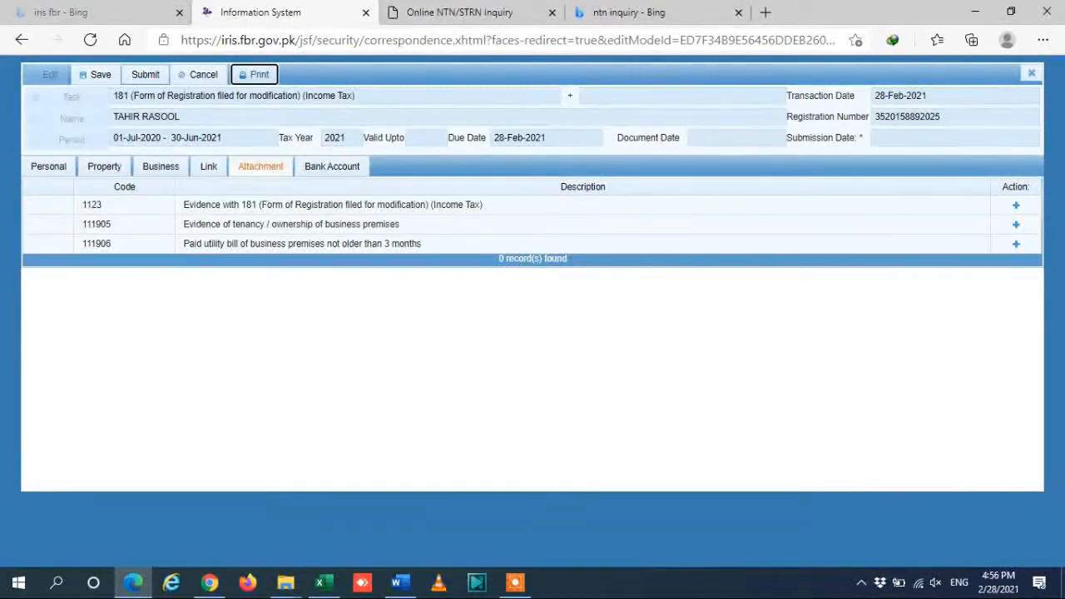
pyautogui.click(1016, 205)
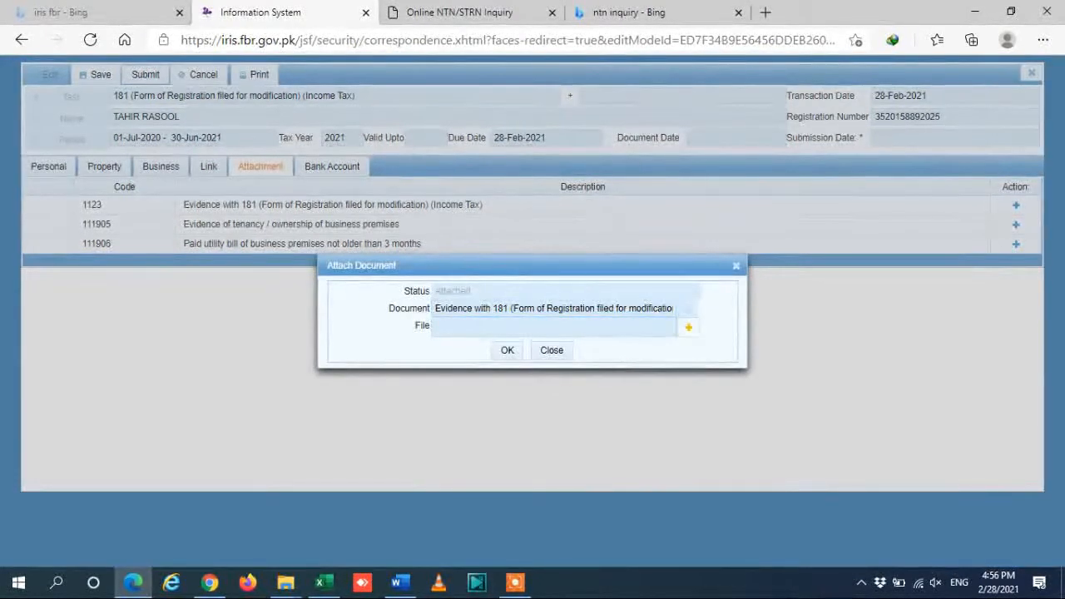
pyautogui.click(690, 327)
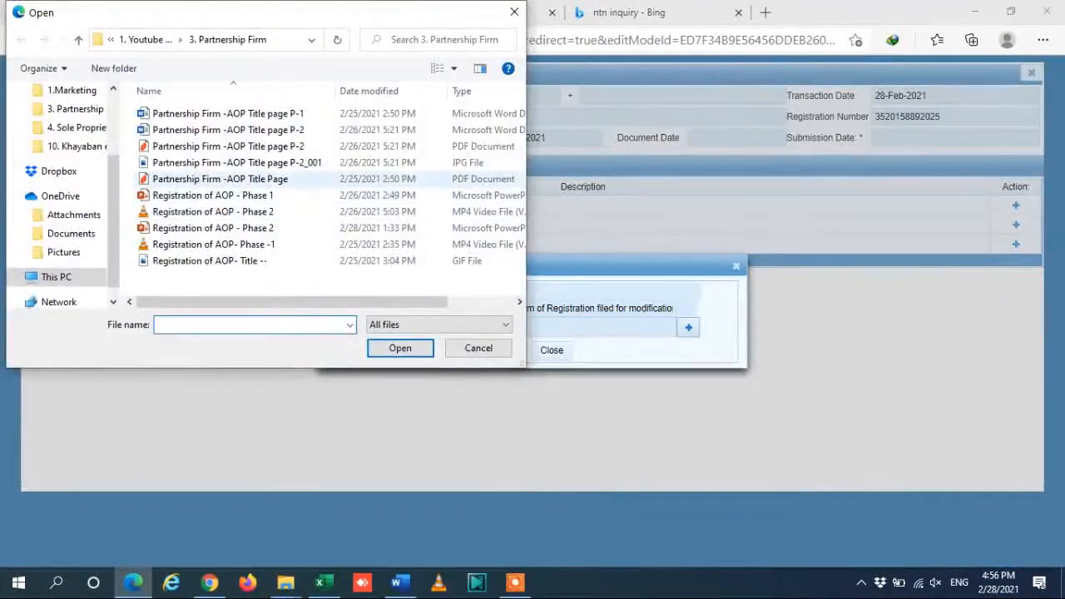
pyautogui.scroll(1, 113, 191)
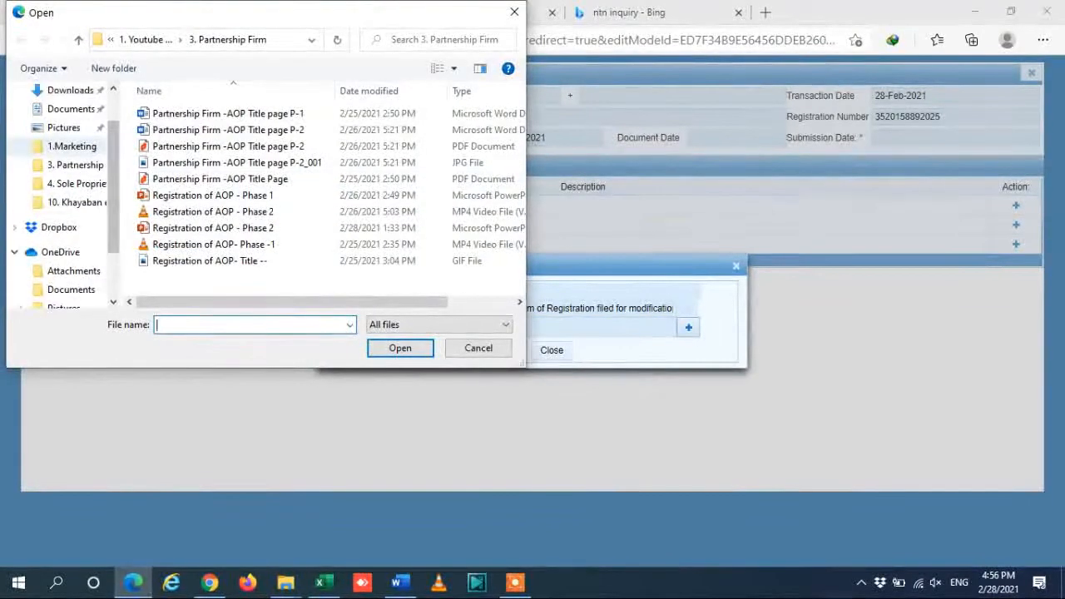
pyautogui.moveTo(114, 182); pyautogui.dragTo(113, 170)
pyautogui.click(70, 109)
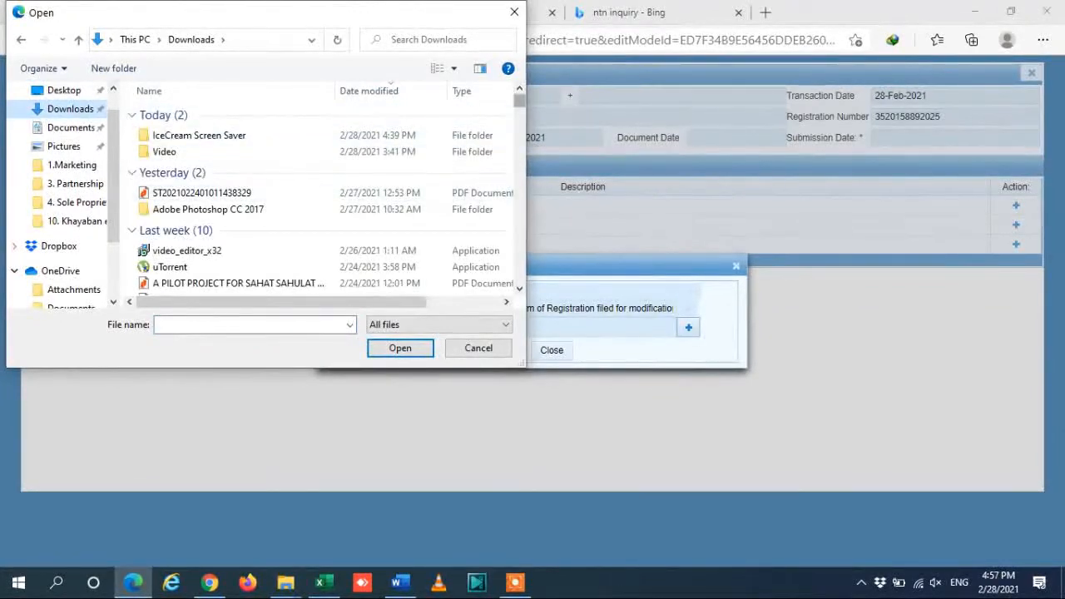
pyautogui.scroll(-2, 325, 199)
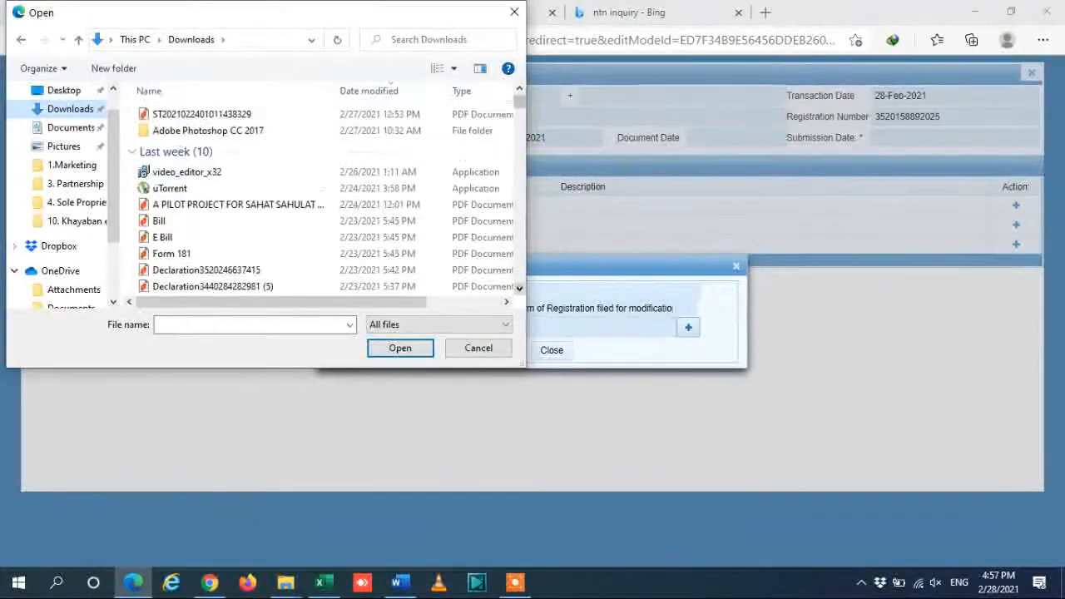
pyautogui.doubleClick(172, 238)
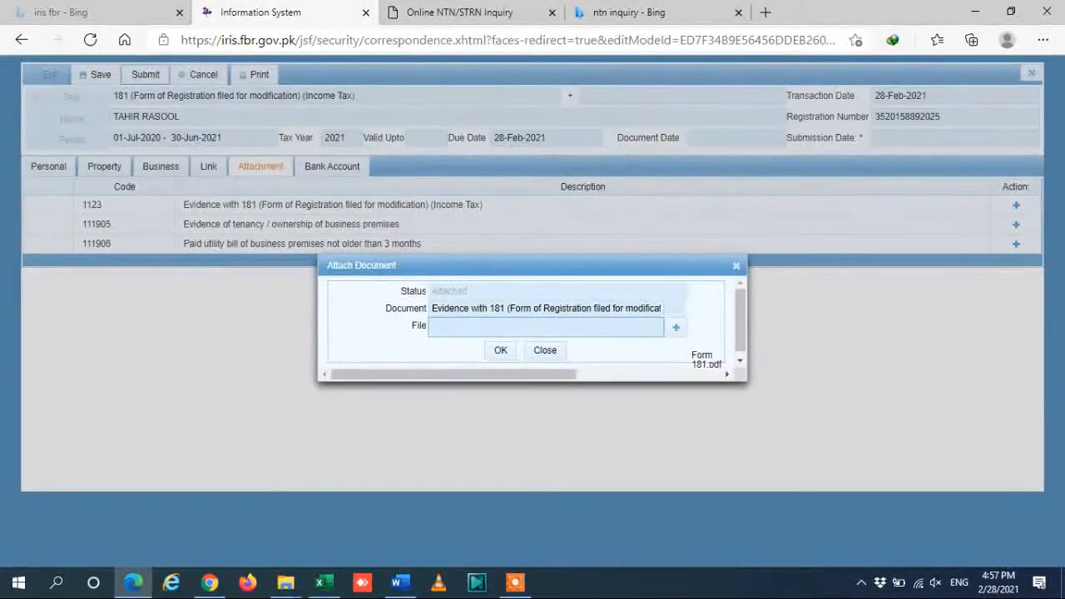
pyautogui.click(506, 350)
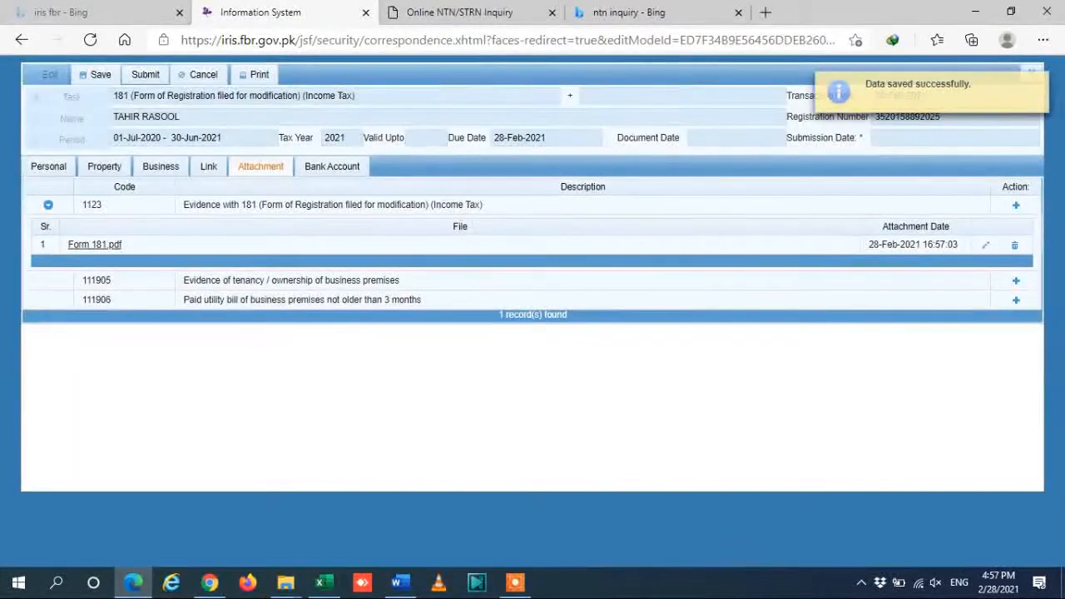
pyautogui.click(1017, 281)
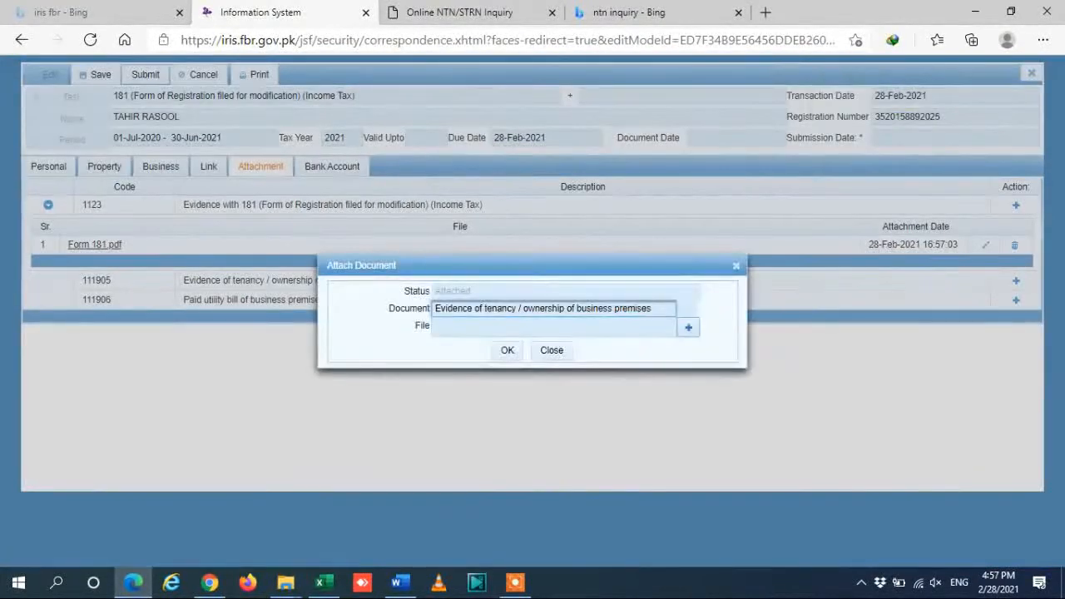
# Pick E Bill.pdf from Downloads and confirm it as the premises tenancy evidence.
pyautogui.click(688, 327)
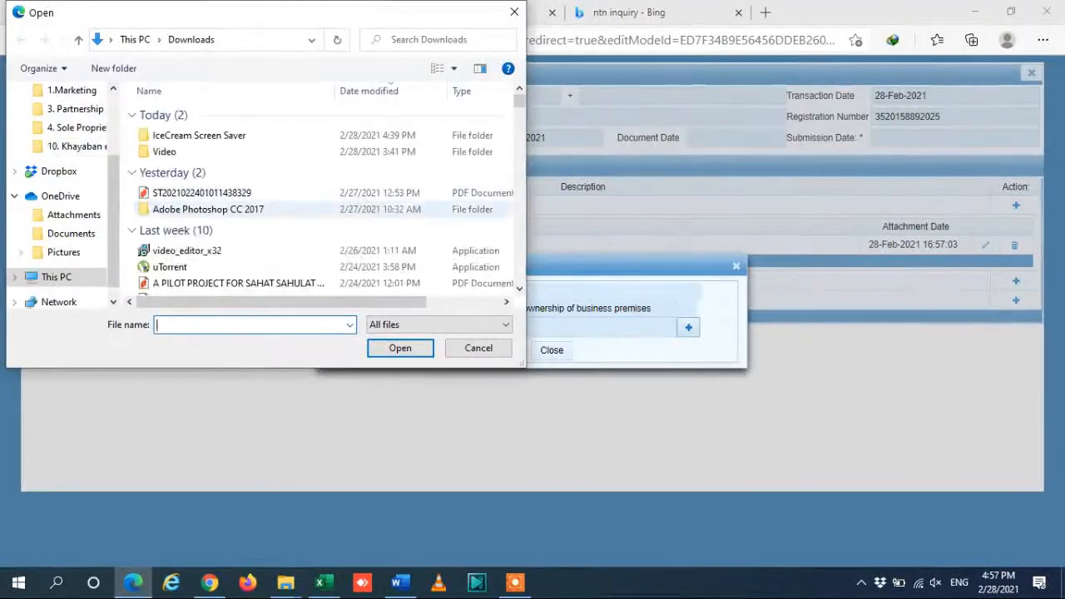
pyautogui.click(239, 283)
pyautogui.press('Down')
pyautogui.press('Down')
pyautogui.press('Down')
pyautogui.press('Down')
pyautogui.press('Down')
pyautogui.press('Down')
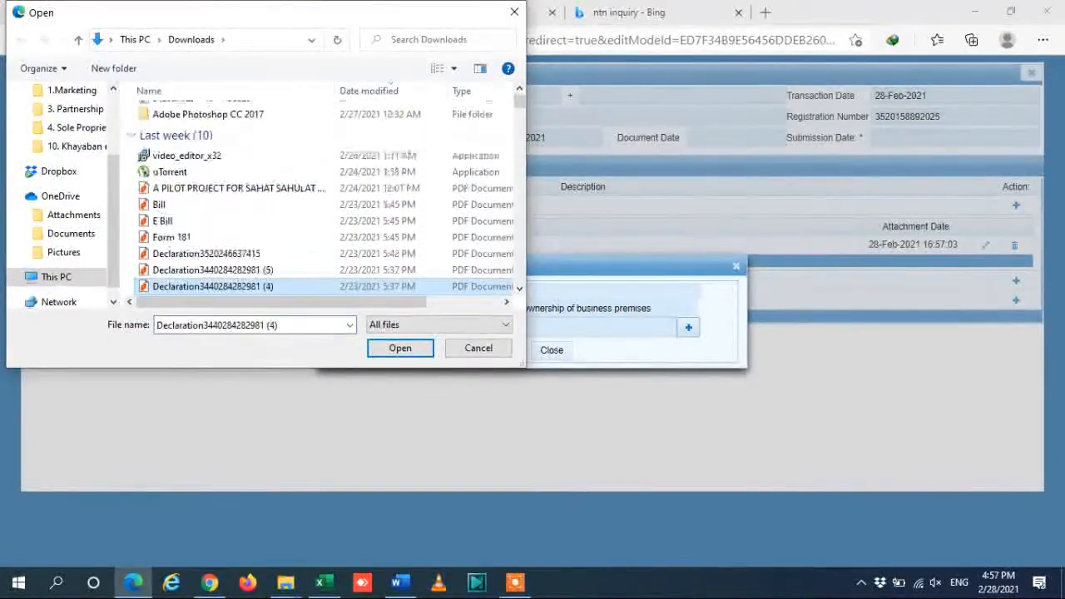
pyautogui.press('Down')
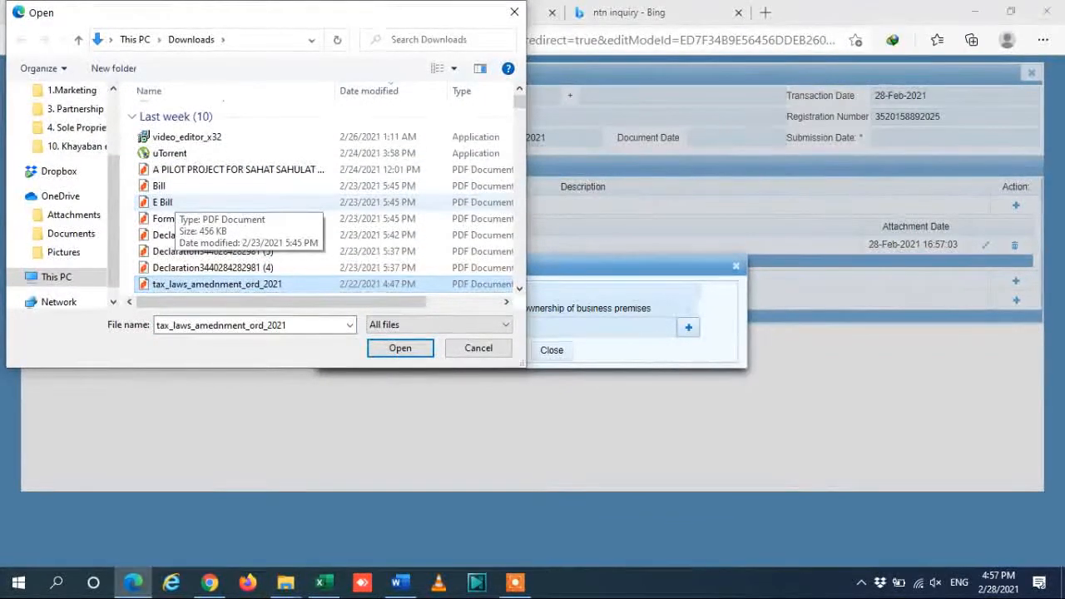
pyautogui.doubleClick(163, 202)
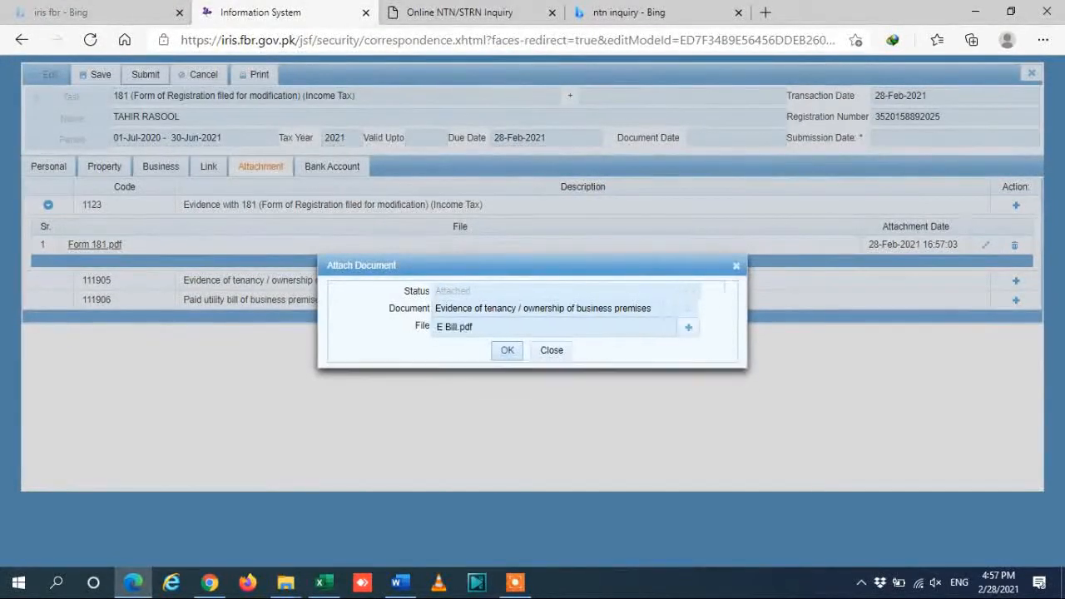
pyautogui.click(508, 350)
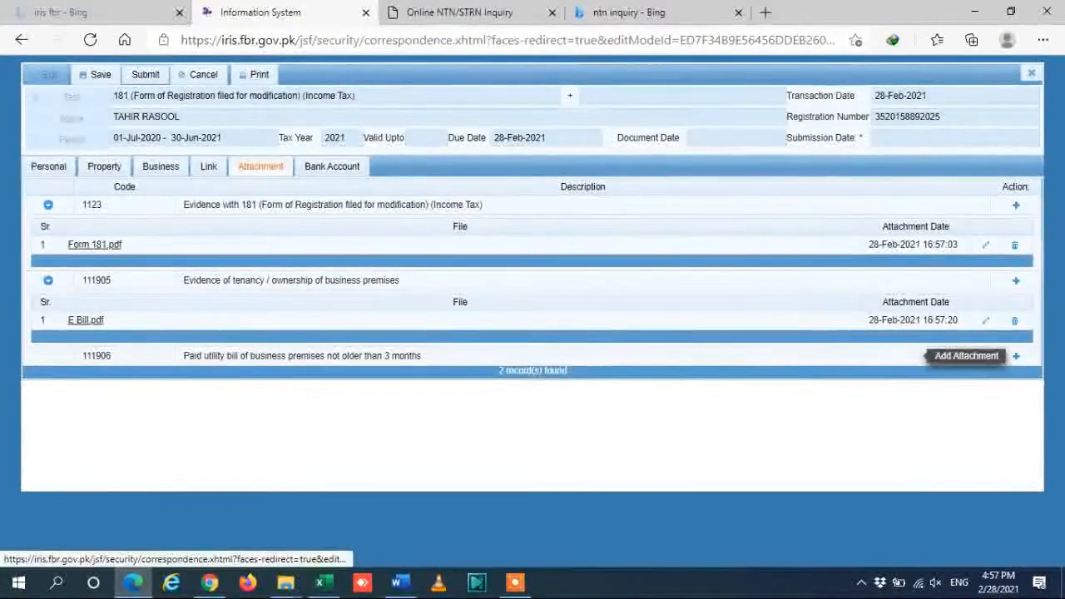
# Attach E Bill.pdf as the paid utility bill evidence.
pyautogui.click(1016, 355)
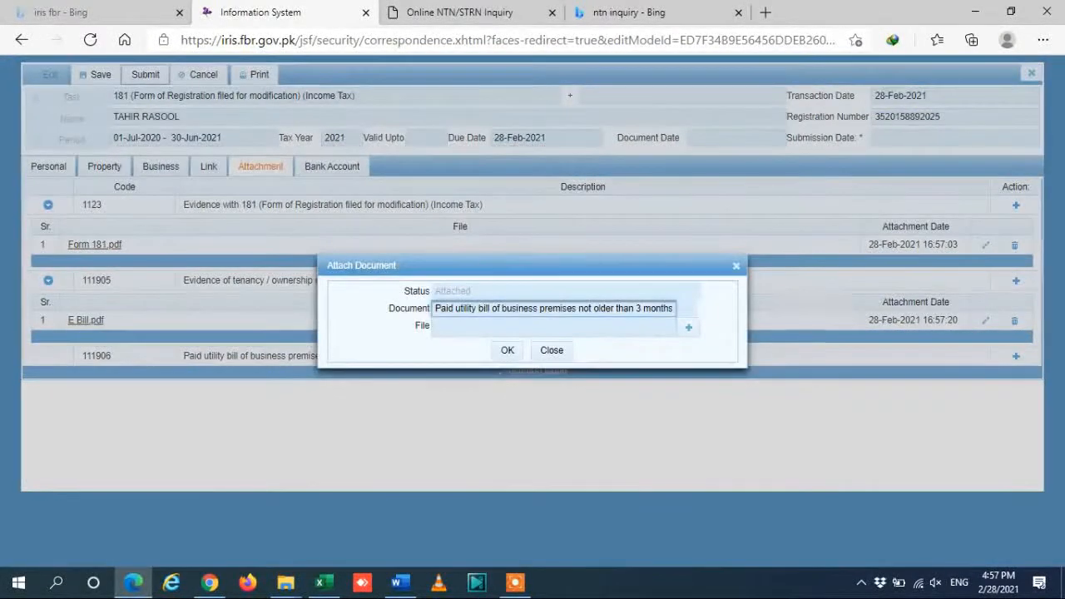
pyautogui.click(689, 328)
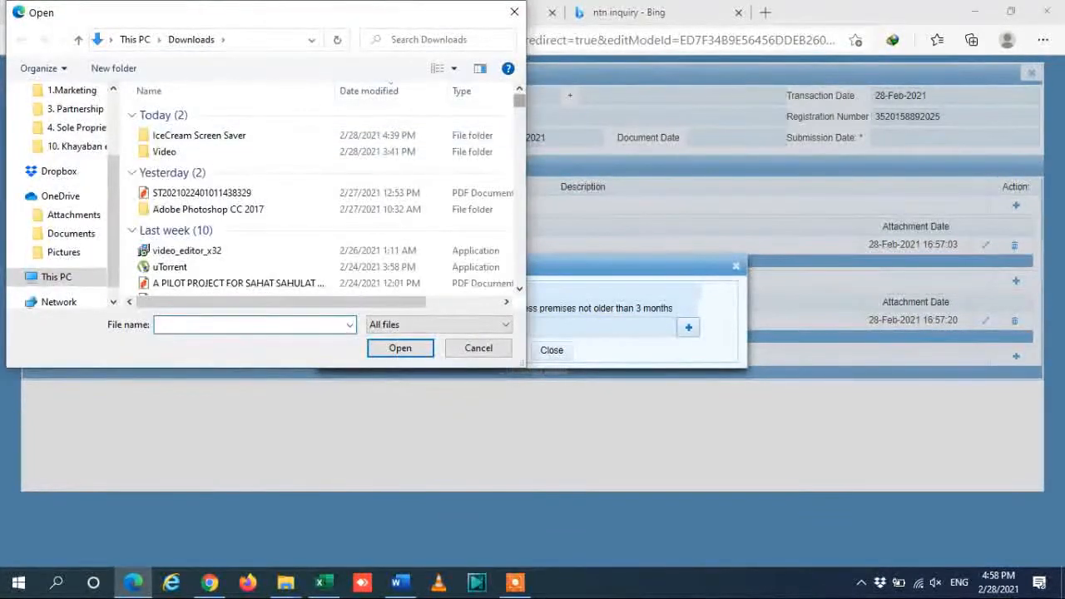
pyautogui.click(184, 266)
pyautogui.press('Down')
pyautogui.press('Down')
pyautogui.press('Down')
pyautogui.press('Down')
pyautogui.press('Down')
pyautogui.press('Down')
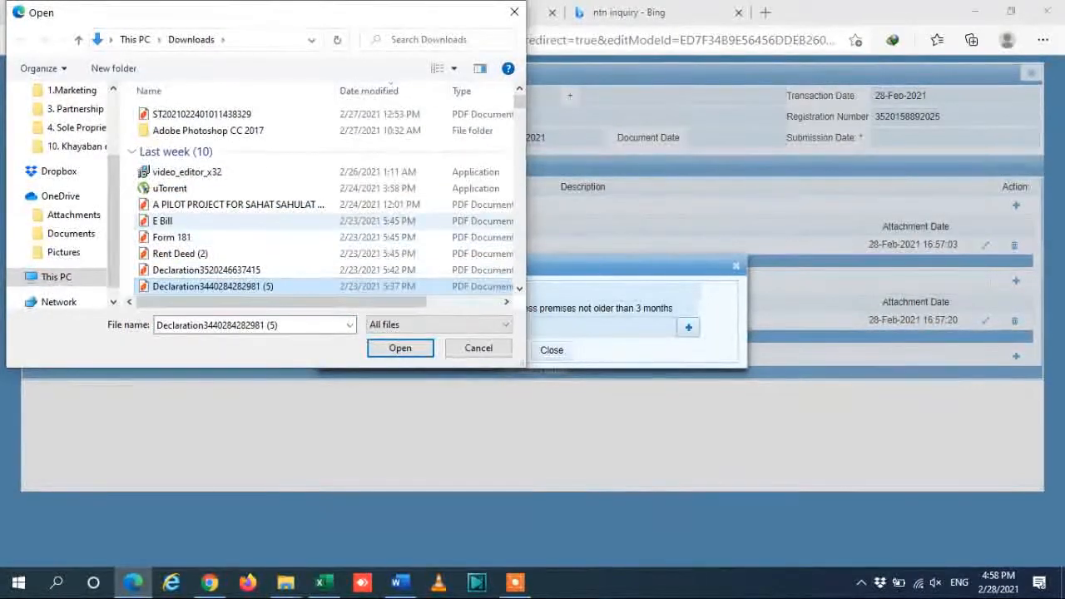
pyautogui.doubleClick(166, 221)
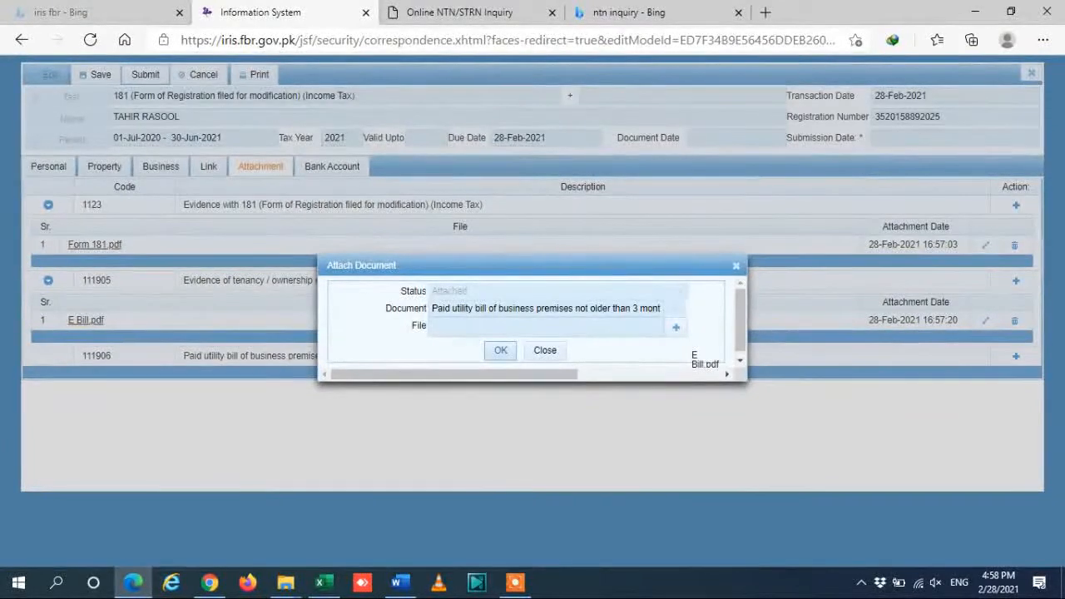
pyautogui.click(507, 350)
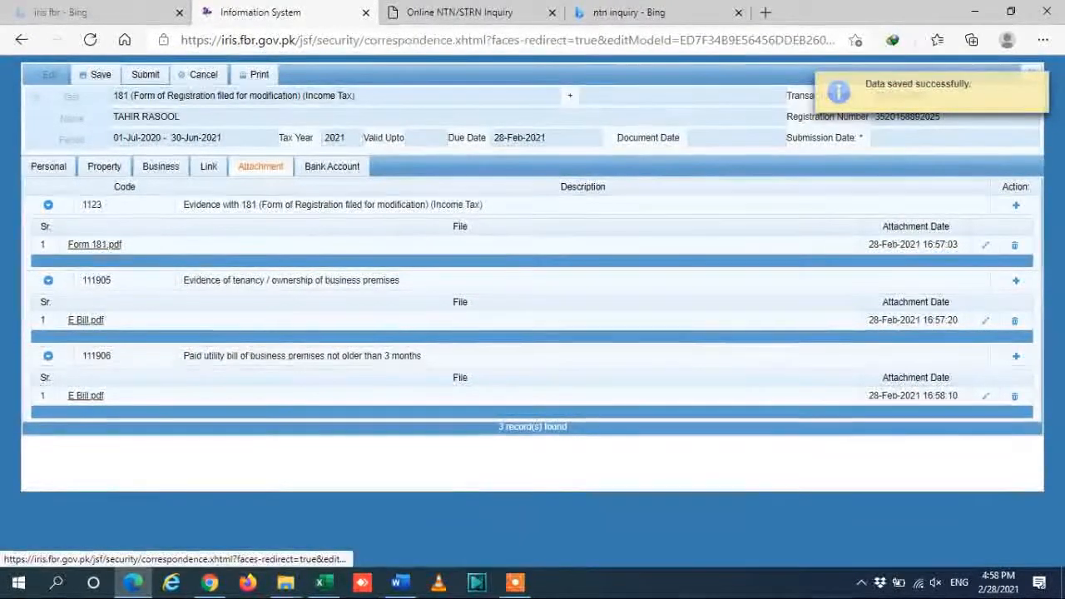
# Delete E Bill.pdf from the tenancy evidence and attach Rent Deed (2).pdf instead.
pyautogui.click(1015, 397)
pyautogui.click(438, 335)
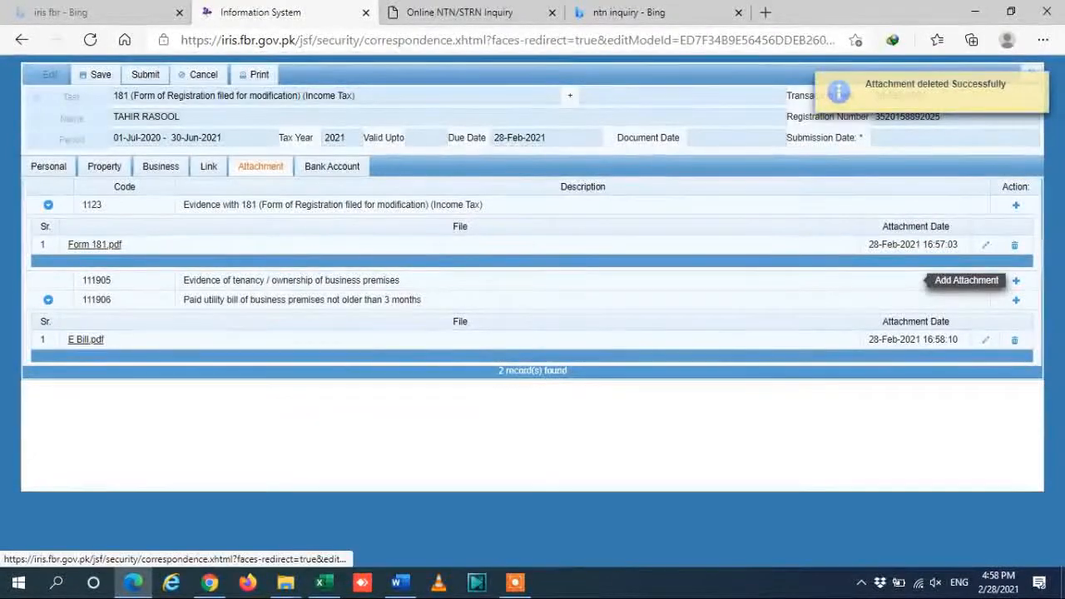
pyautogui.click(1016, 281)
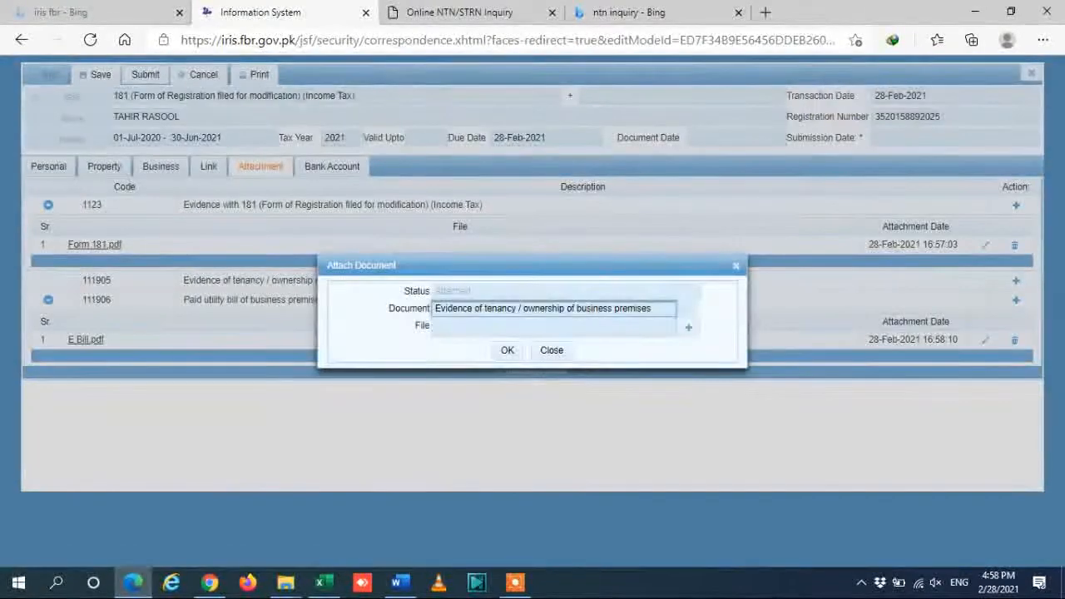
pyautogui.click(688, 327)
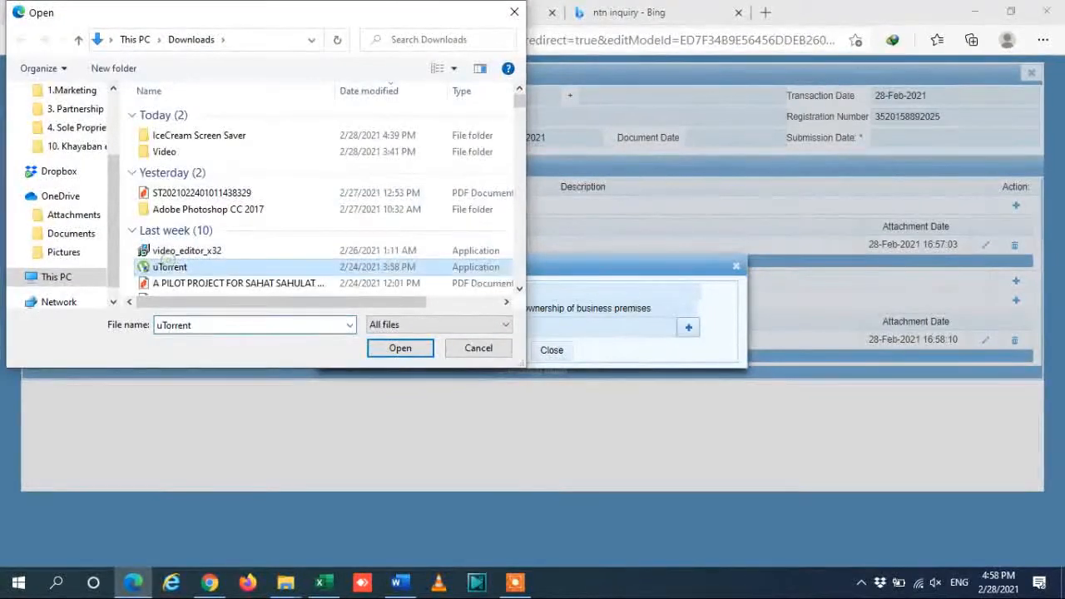
pyautogui.press('Down')
pyautogui.press('Down')
pyautogui.press('Down')
pyautogui.press('Down')
pyautogui.press('Down')
pyautogui.press('Up')
pyautogui.press('Up')
pyautogui.press('Up')
pyautogui.press('Down')
pyautogui.press('Down')
pyautogui.press('Down')
pyautogui.press('Up')
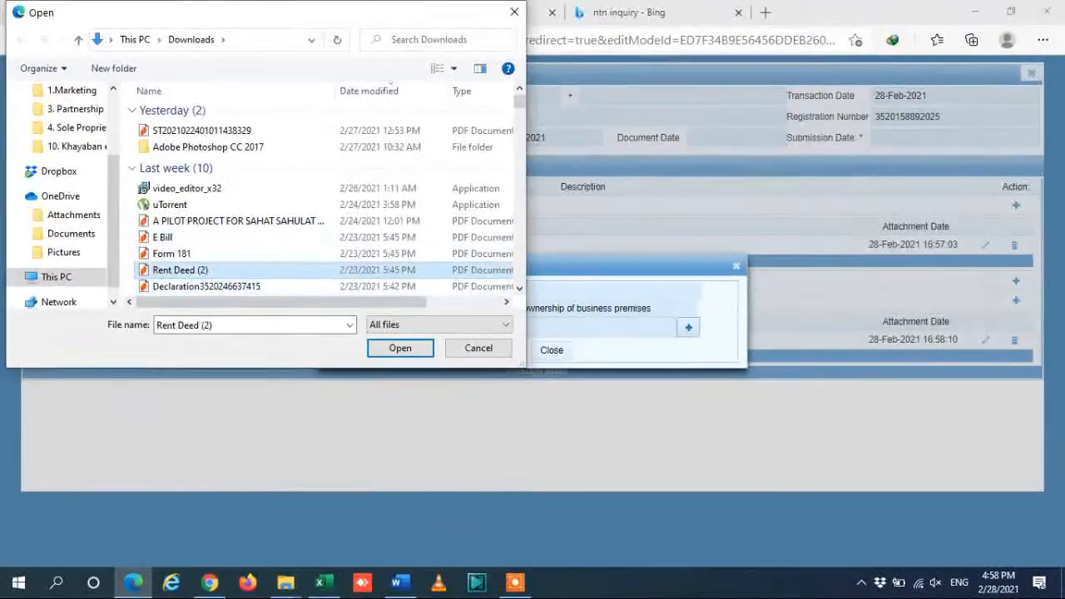
pyautogui.press('Return')
pyautogui.press('Tab')
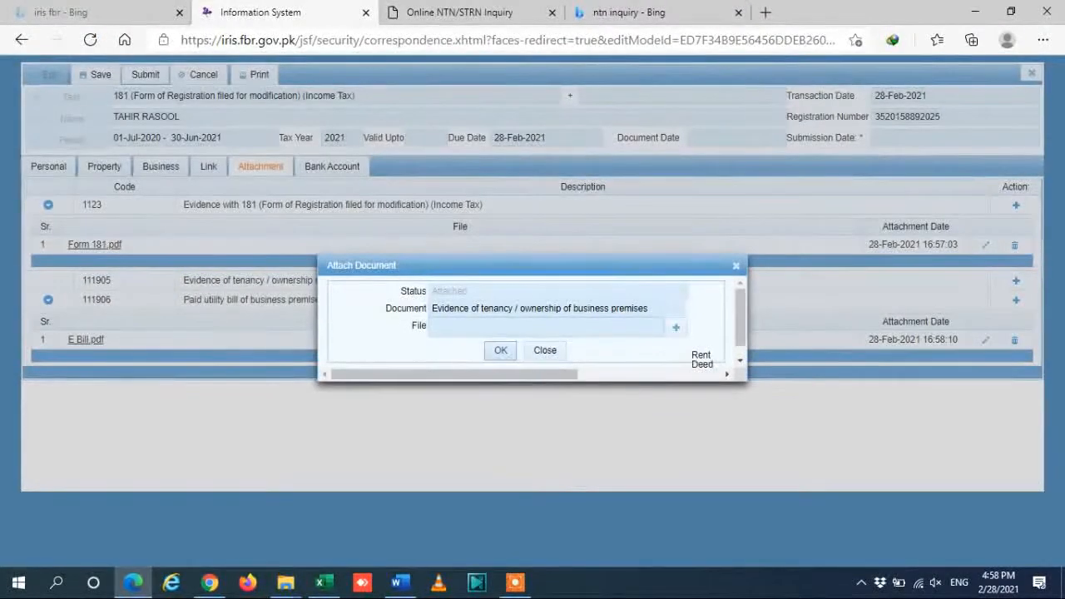
pyautogui.press('Return')
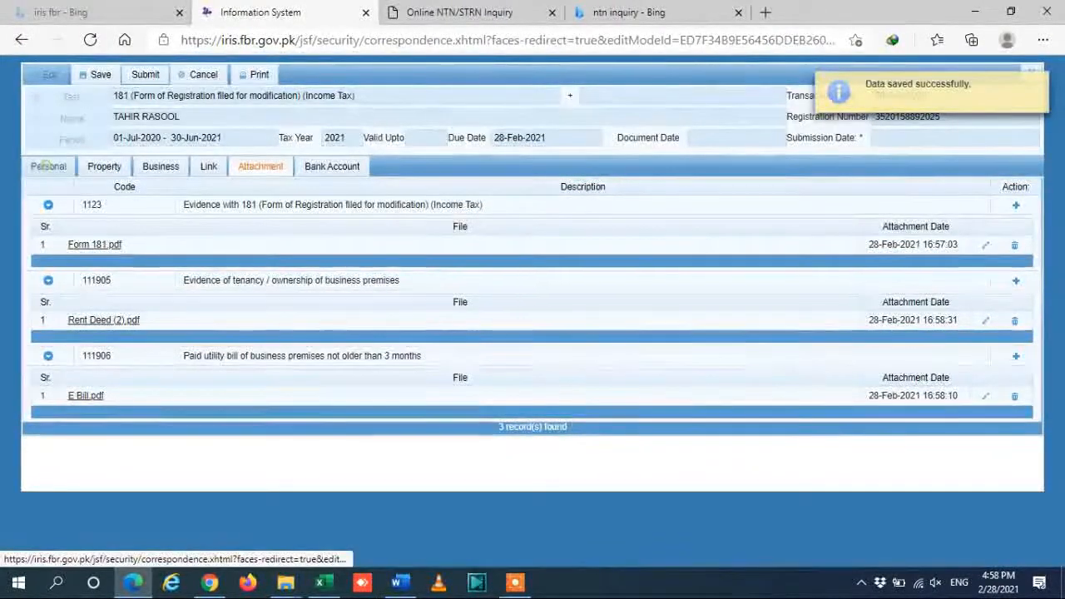
# Step through Form 181's Personal, Property, Business and Link sections, ending on the empty Link Persons list.
pyautogui.click(48, 166)
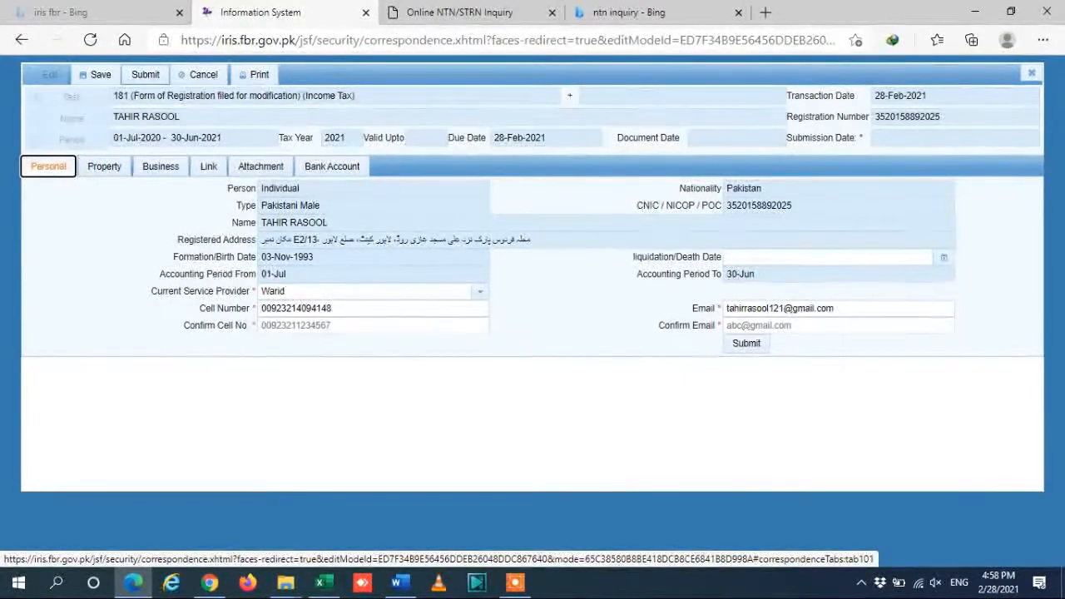
pyautogui.click(104, 167)
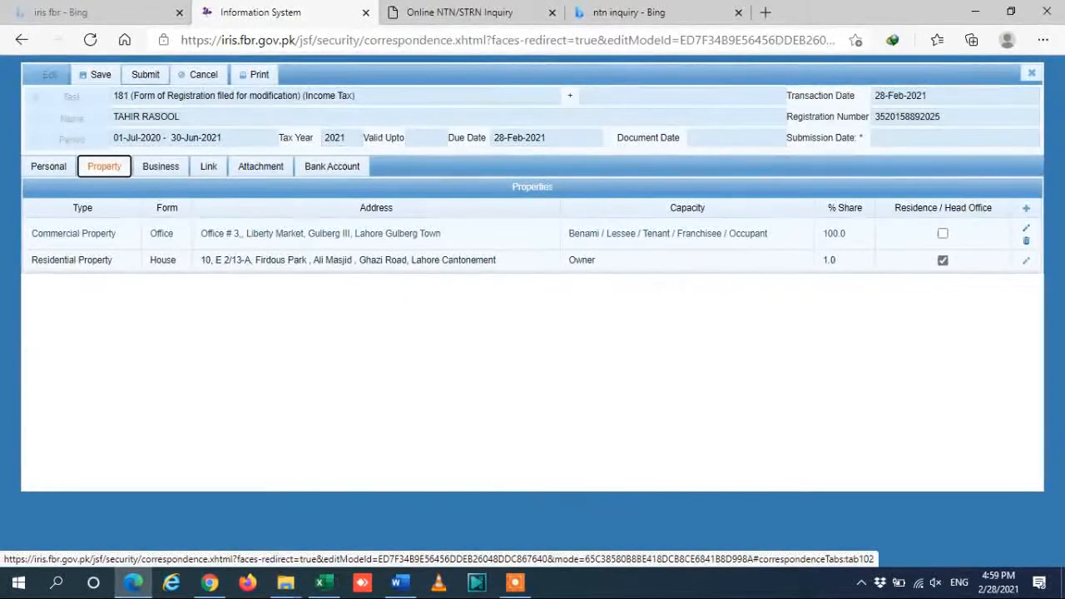
pyautogui.click(161, 167)
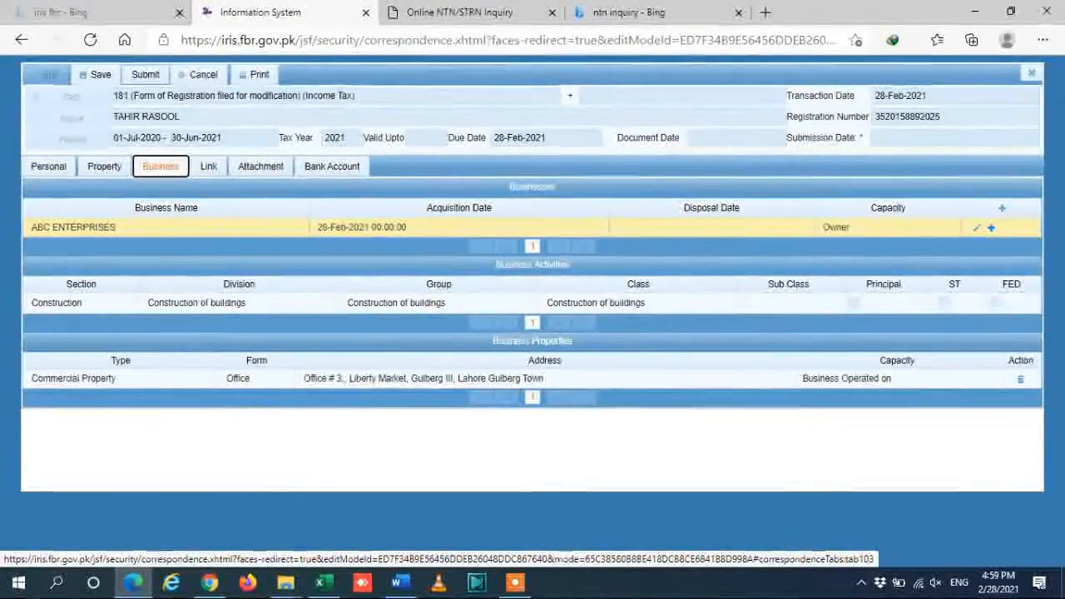
pyautogui.click(208, 167)
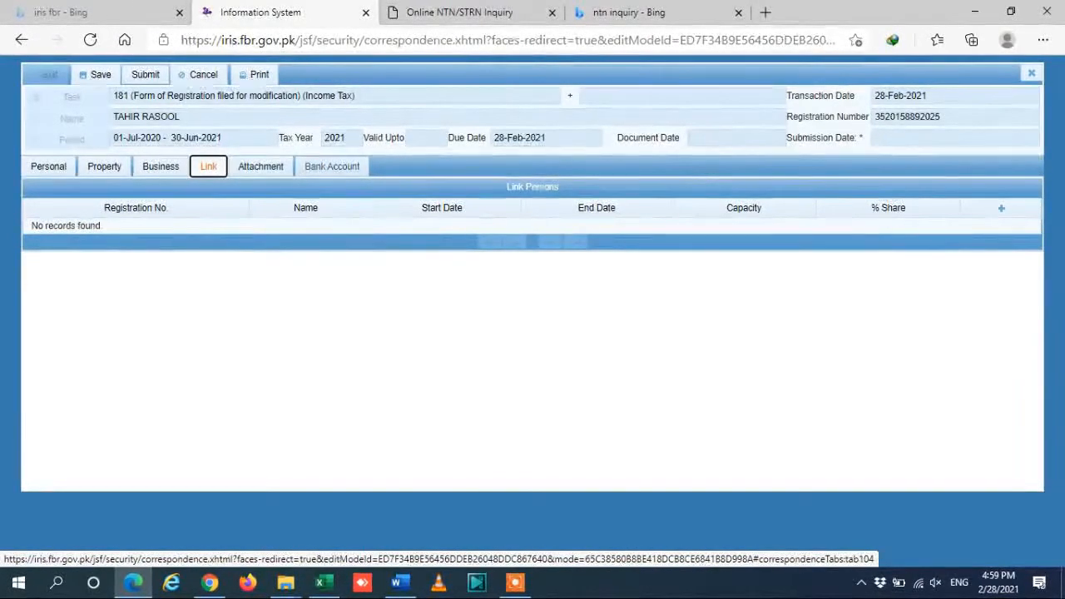
# Check the empty Bank Account section and the attached Form 181, rent deed and utility bill PDFs.
pyautogui.click(332, 166)
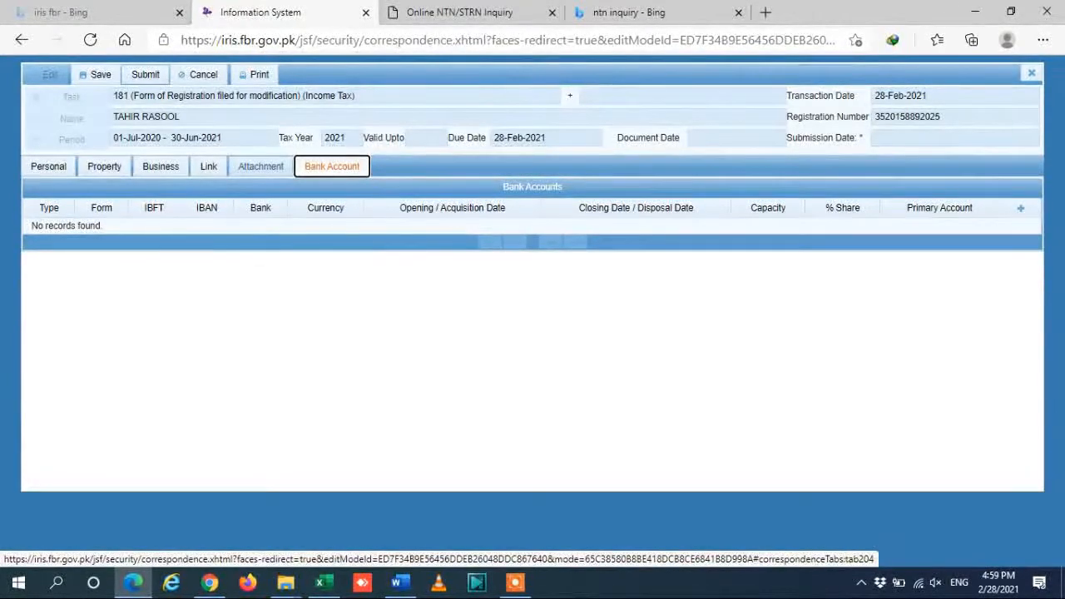
pyautogui.click(261, 166)
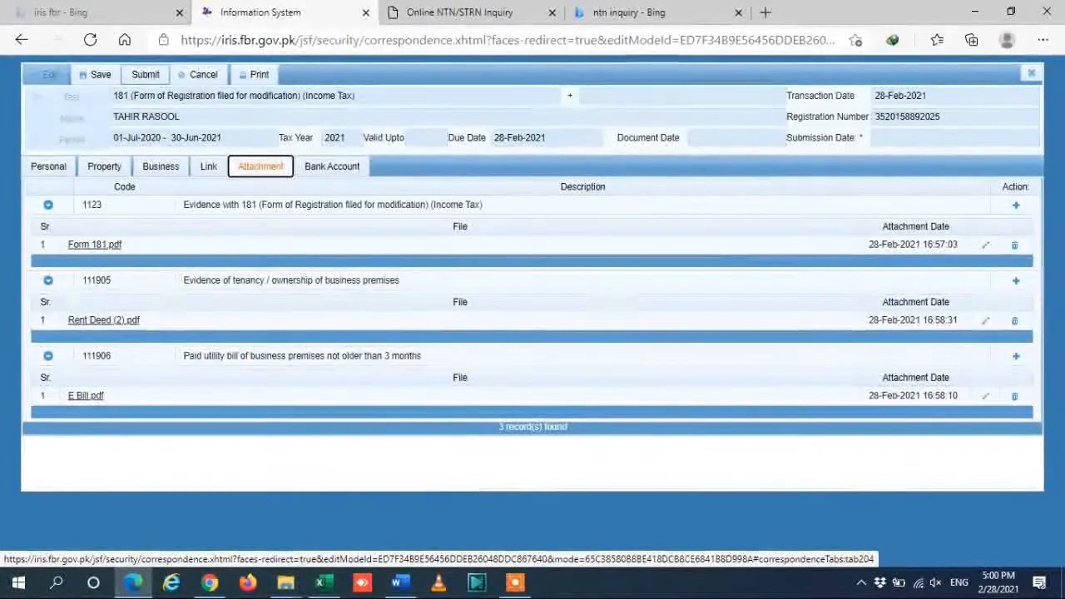
# Submit and confirm the Form 181 modification, then verify the Registration item in the Outbox.
pyautogui.click(146, 74)
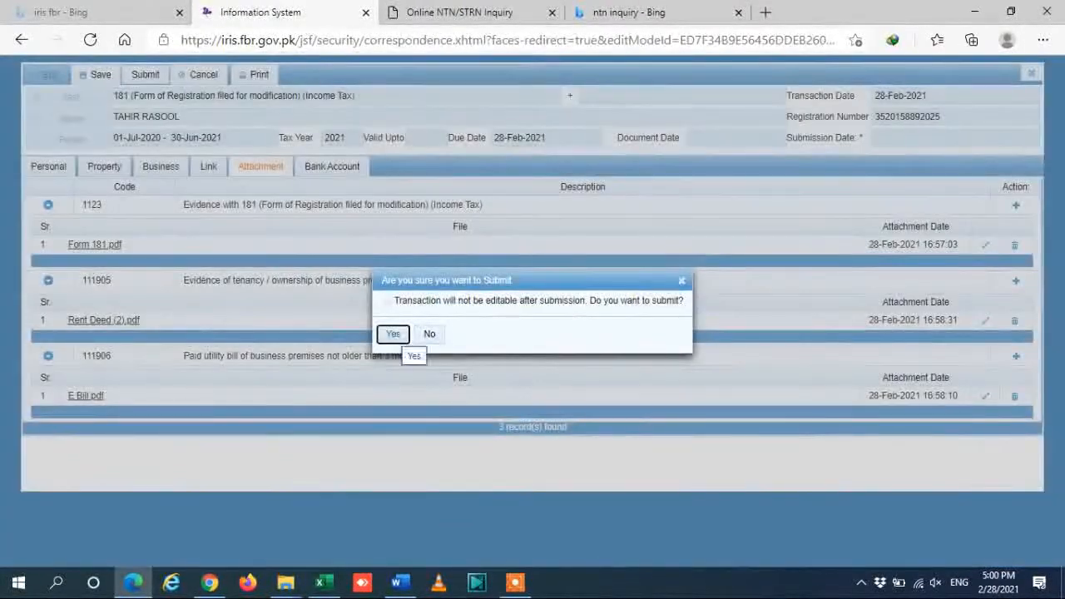
pyautogui.click(393, 334)
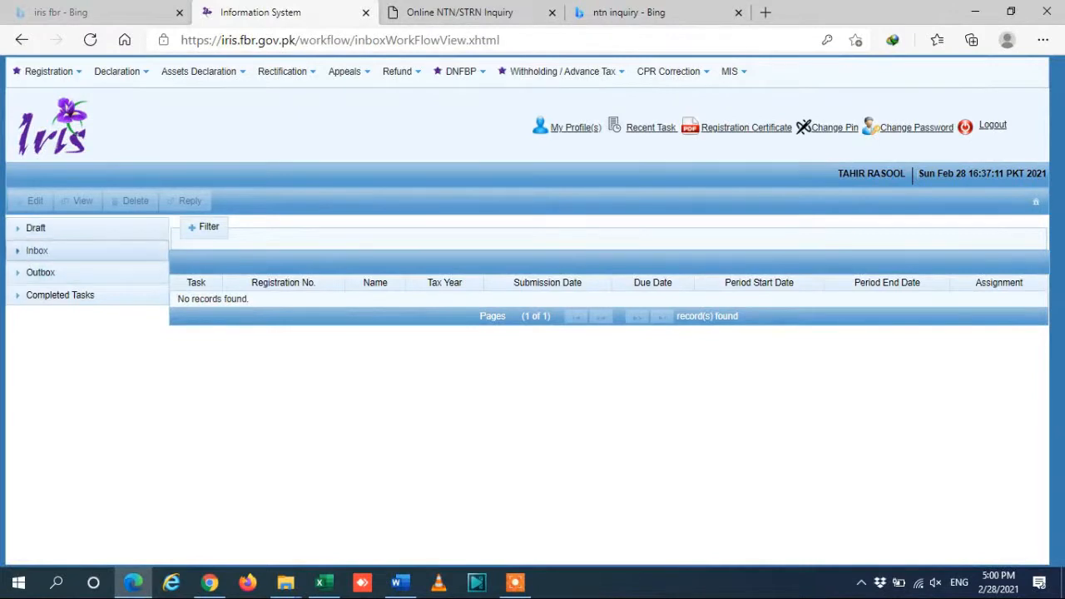
pyautogui.click(56, 272)
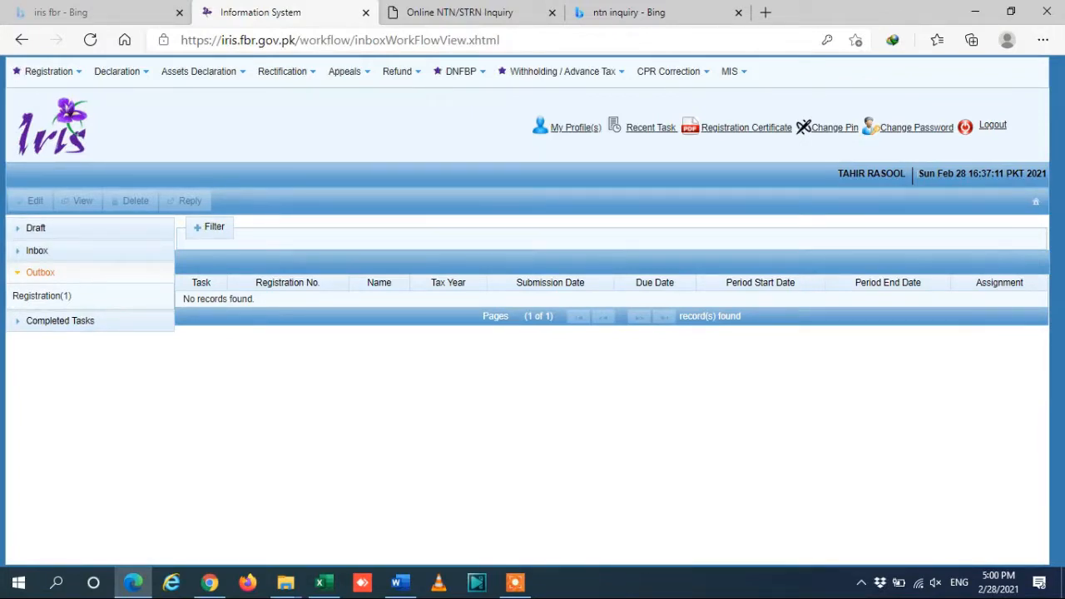
pyautogui.click(60, 320)
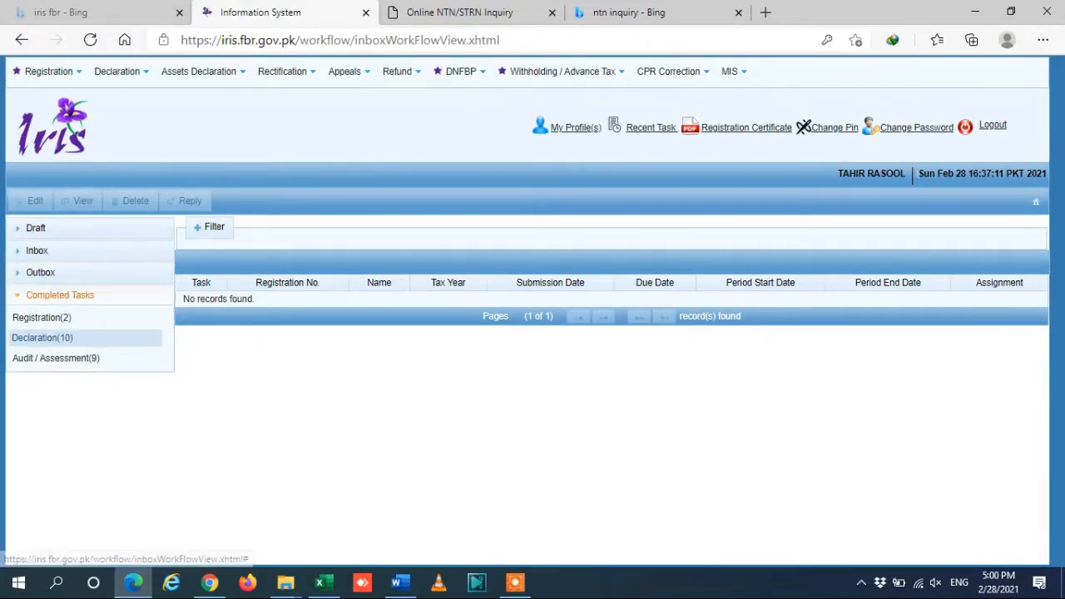
pyautogui.click(40, 272)
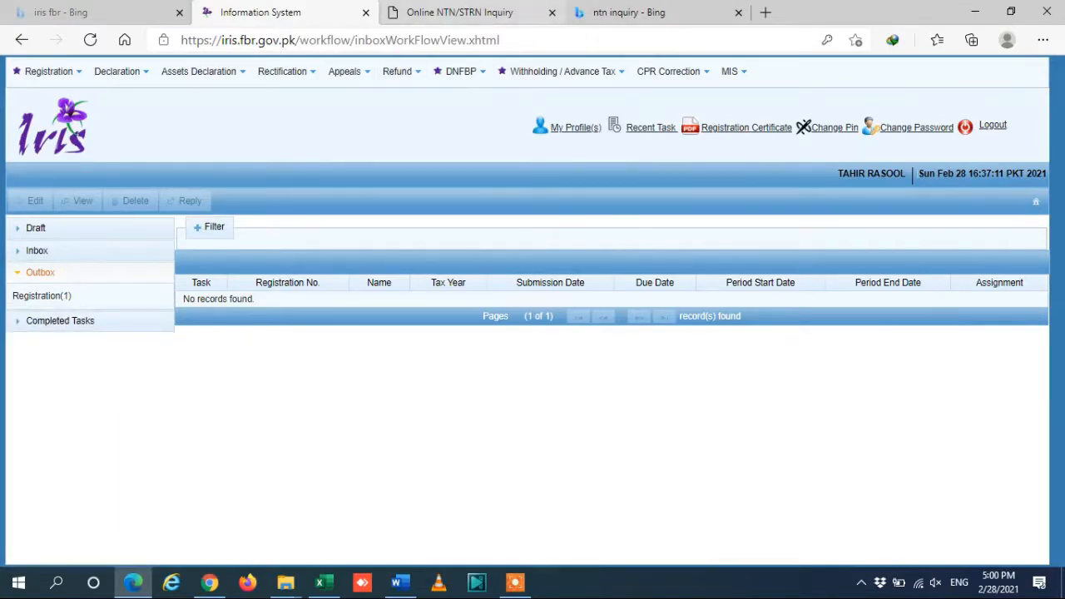
pyautogui.click(484, 5)
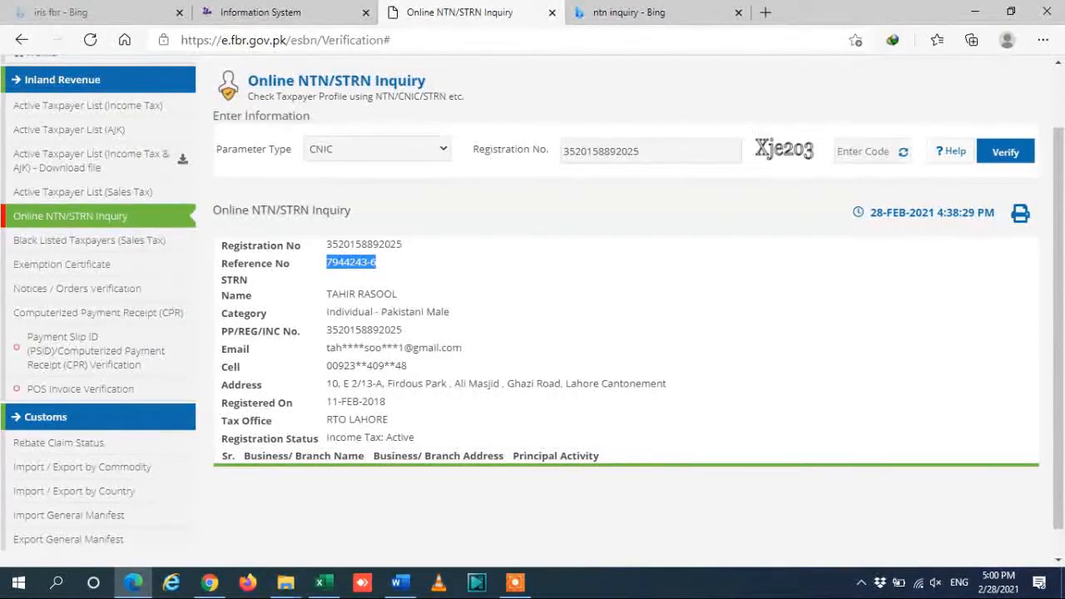
# Switch back to the Information System tab with the IRIS workflow inbox.
pyautogui.click(261, 12)
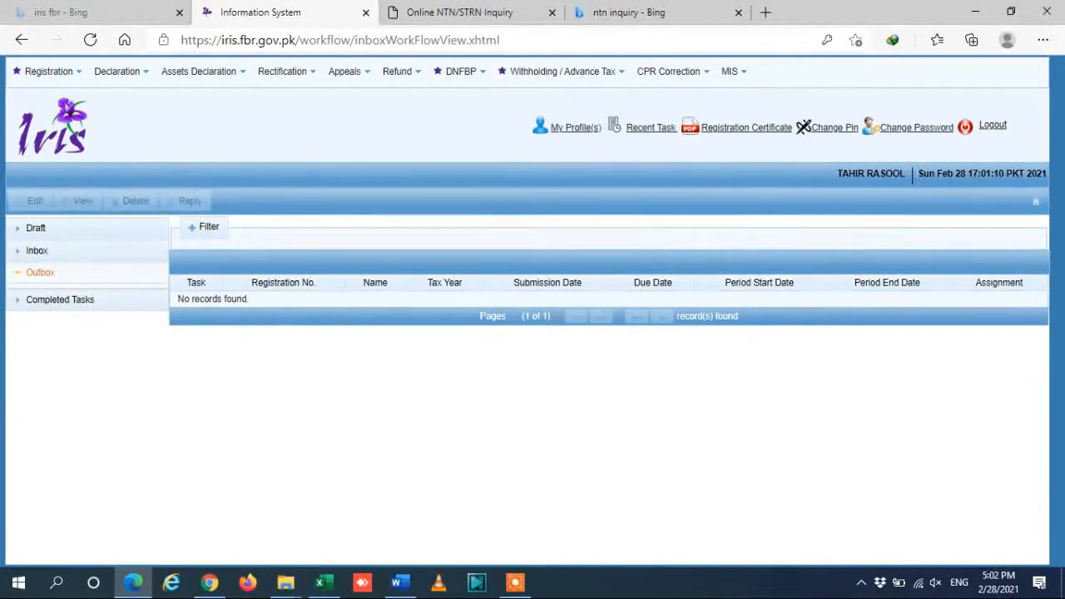
# Find the Form 181 modification under Completed Tasks > Registration(3), then return to the NTN inquiry.
pyautogui.click(94, 270)
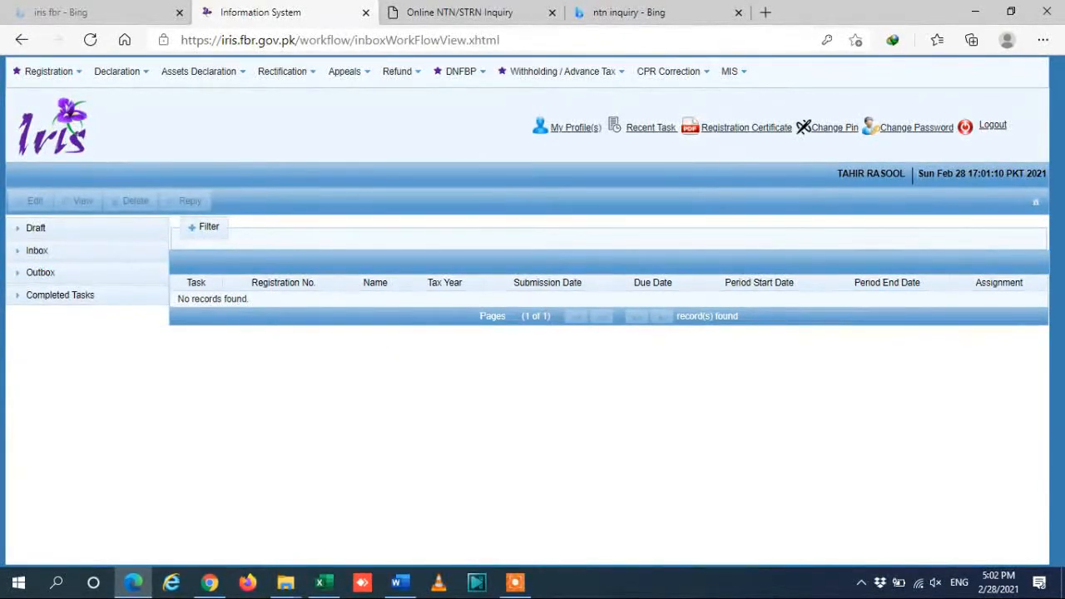
pyautogui.click(67, 271)
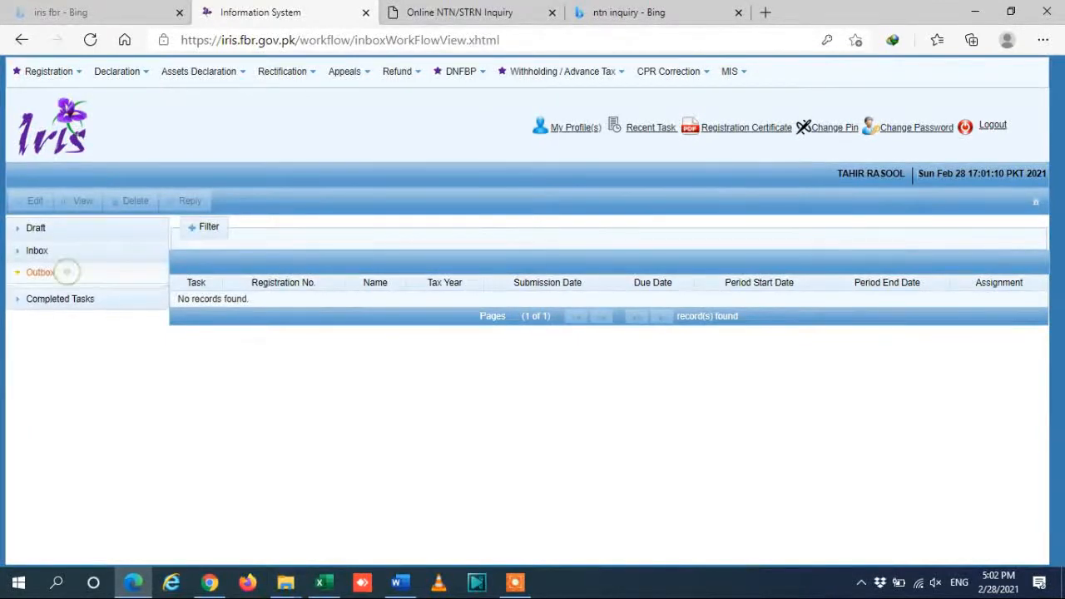
pyautogui.click(60, 299)
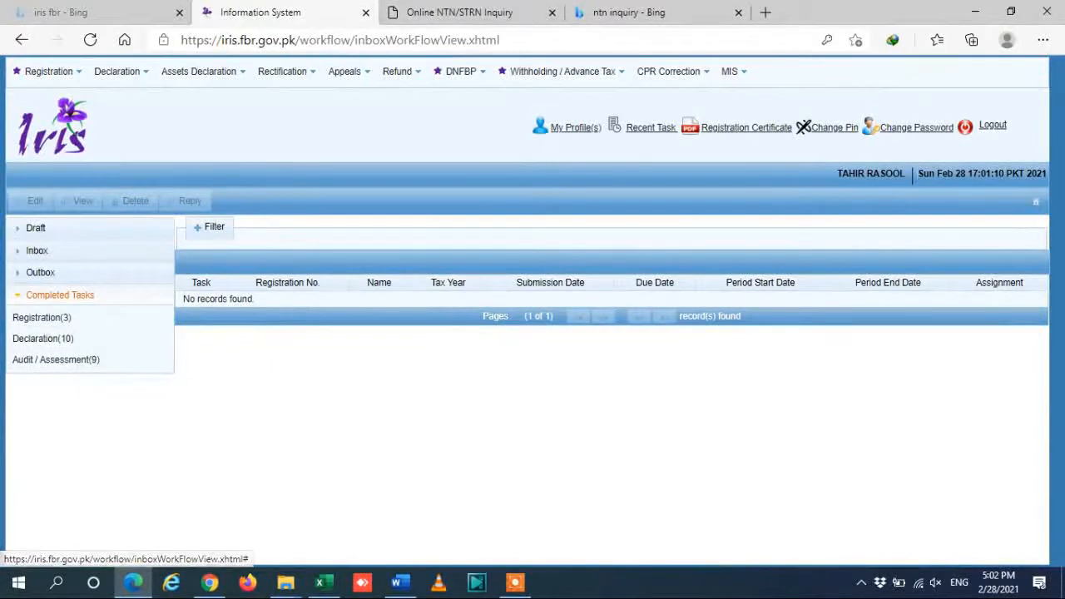
pyautogui.click(41, 316)
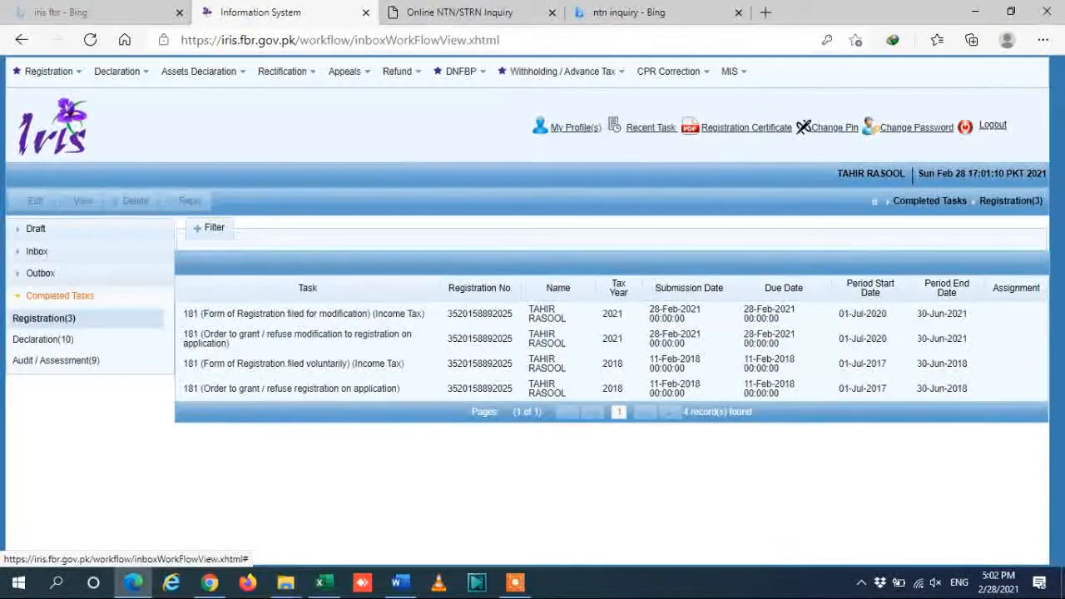
pyautogui.click(424, 9)
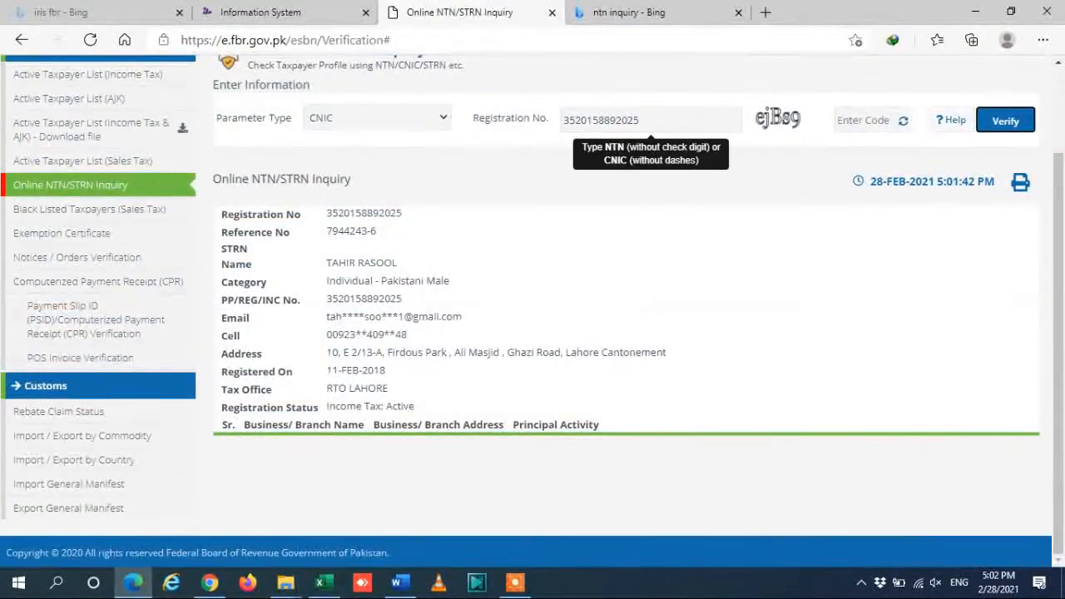
# Enter the captcha code and rerun the CNIC taxpayer inquiry.
pyautogui.doubleClick(694, 121)
pyautogui.scroll(2, 625, 333)
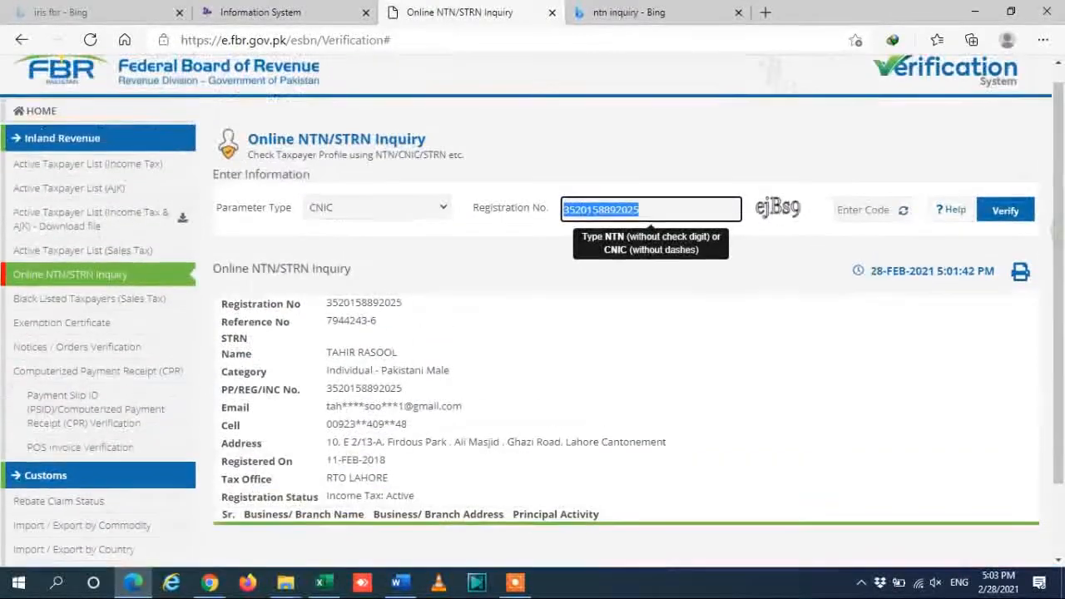
pyautogui.click(853, 208)
pyautogui.write('ejBs')
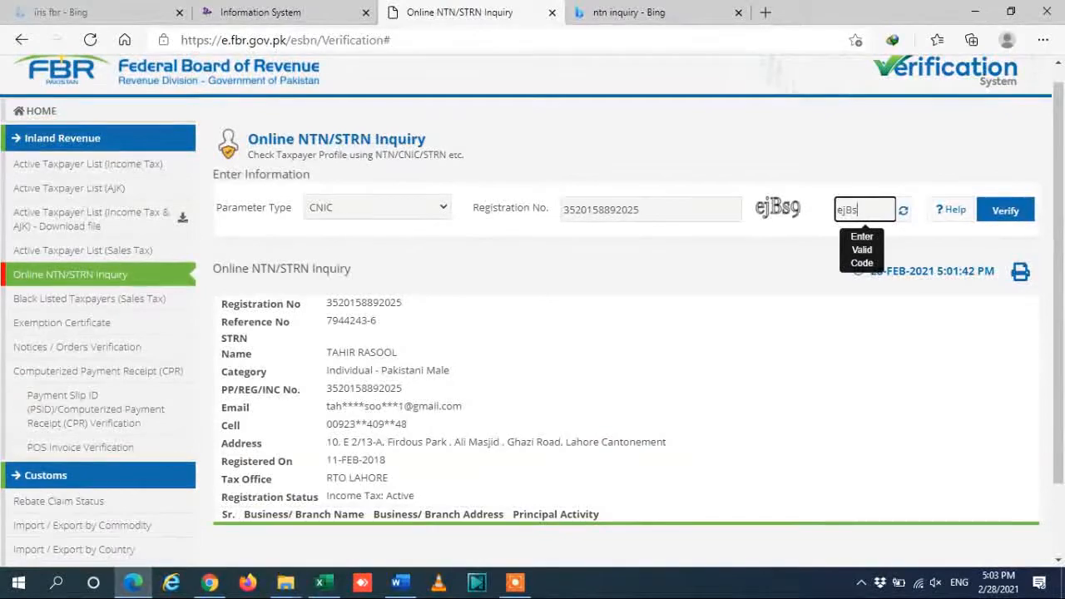
pyautogui.write('9')
pyautogui.press('Return')
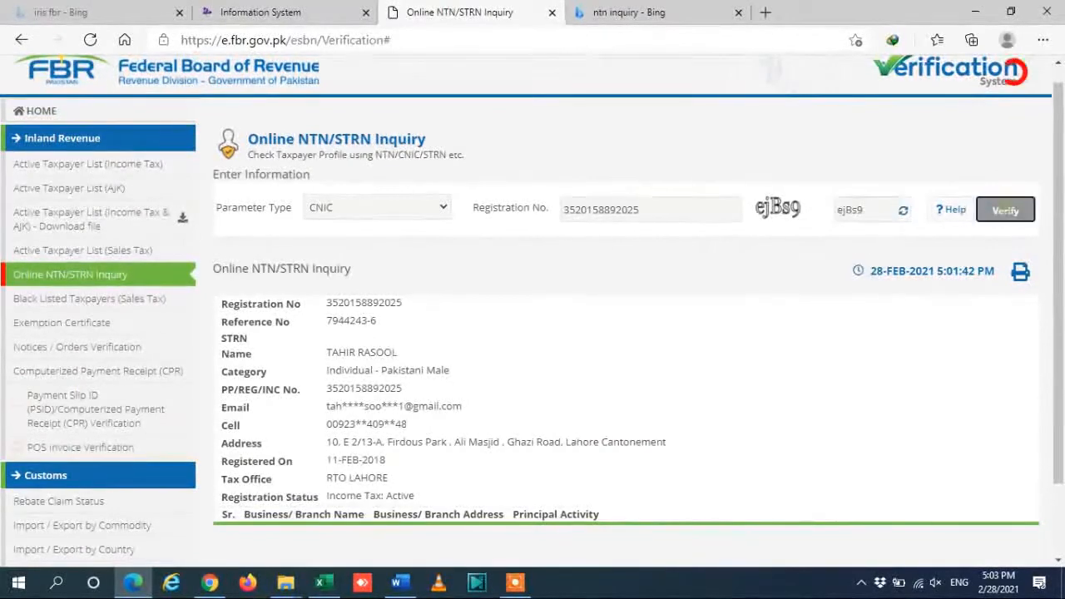
# Highlight the ABC ENTERPRISES business name and the taxpayer's reference number in the results.
pyautogui.scroll(-2, 624, 333)
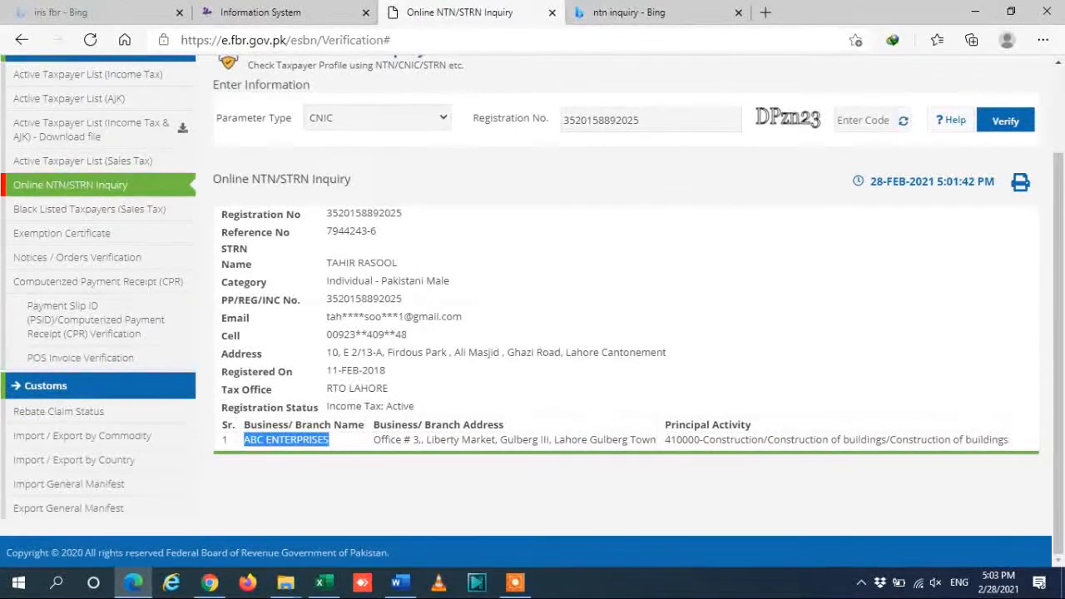
pyautogui.click(331, 438)
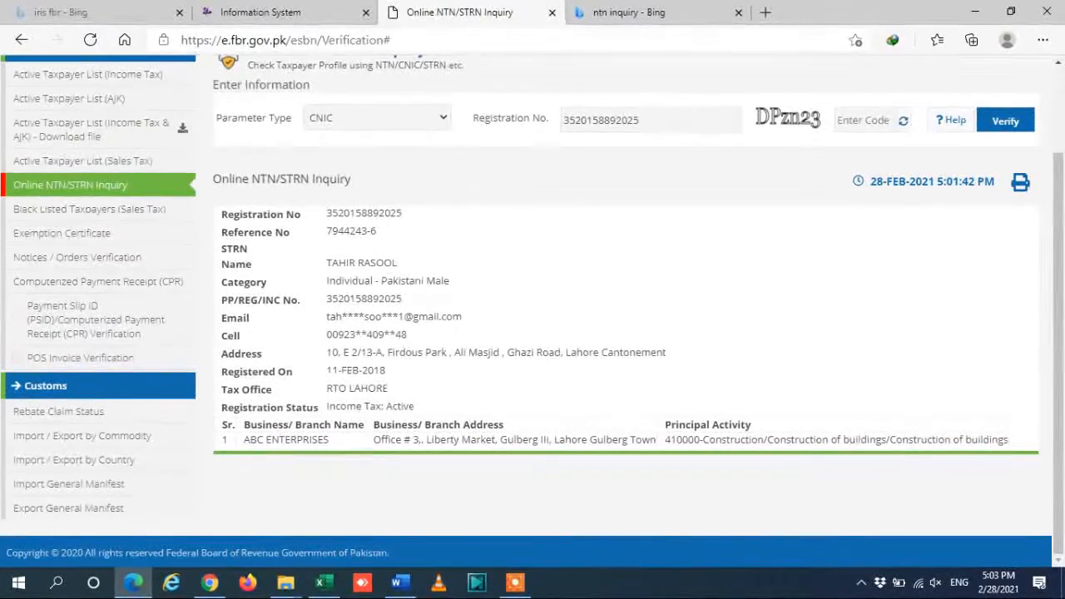
pyautogui.moveTo(331, 439); pyautogui.dragTo(244, 439)
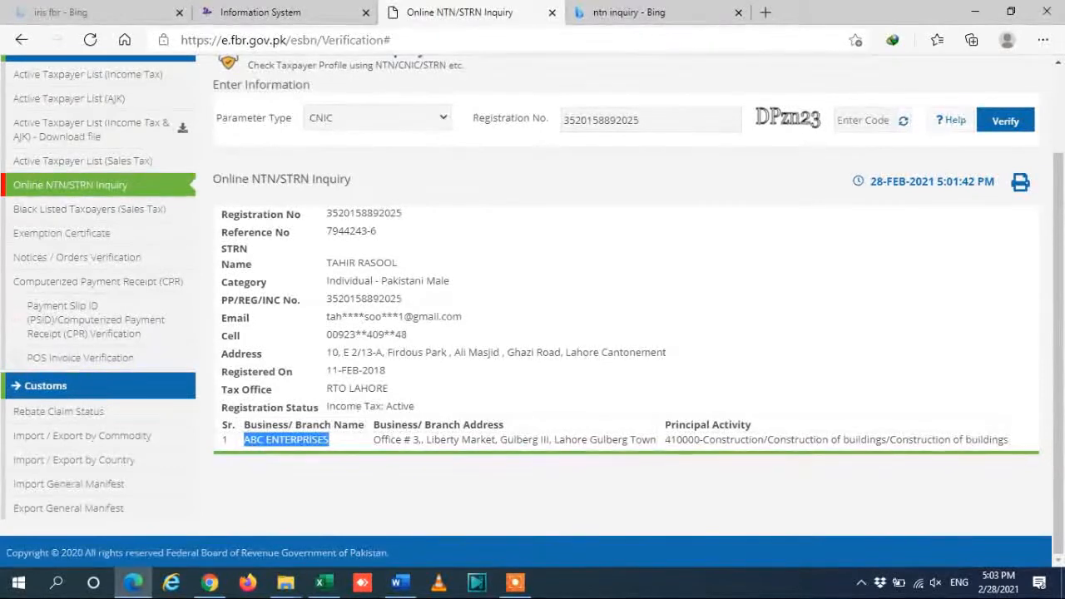
pyautogui.moveTo(379, 231); pyautogui.dragTo(326, 231)
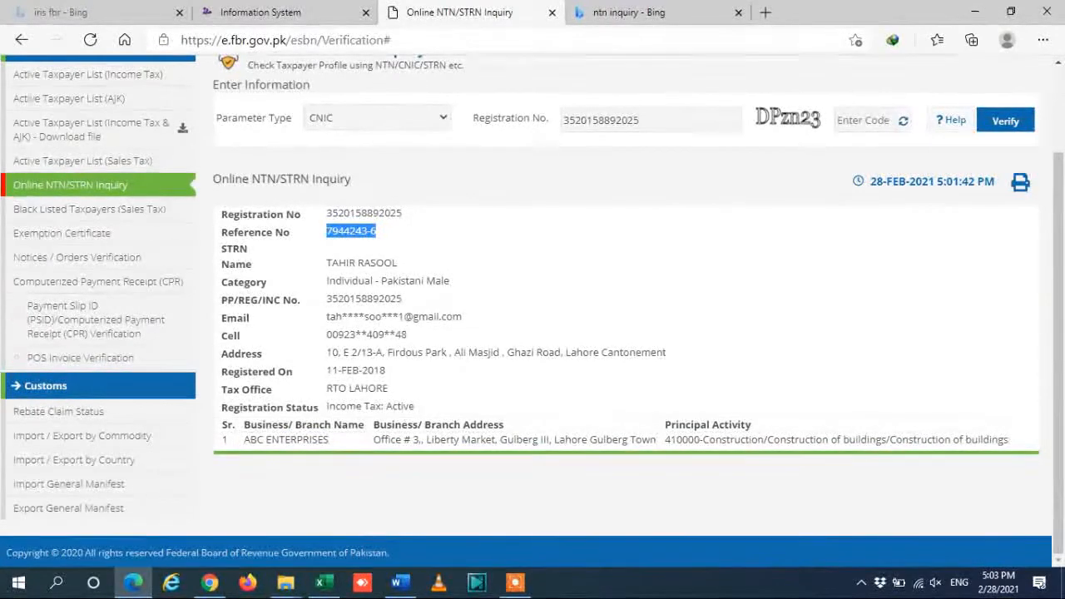
pyautogui.moveTo(243, 439); pyautogui.dragTo(331, 441)
pyautogui.scroll(1, 330, 441)
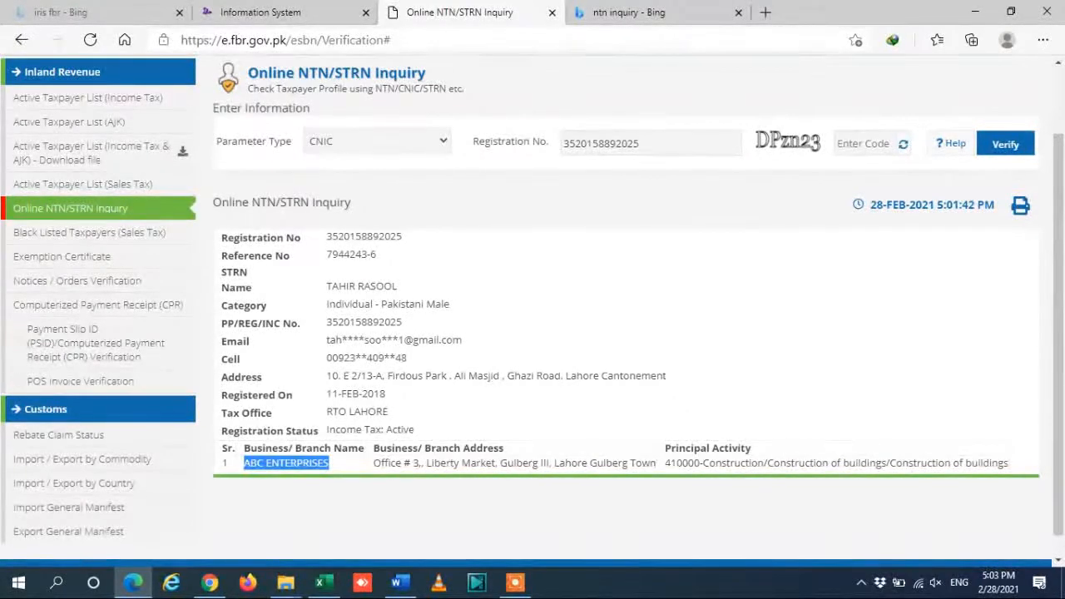
pyautogui.scroll(1, 533, 333)
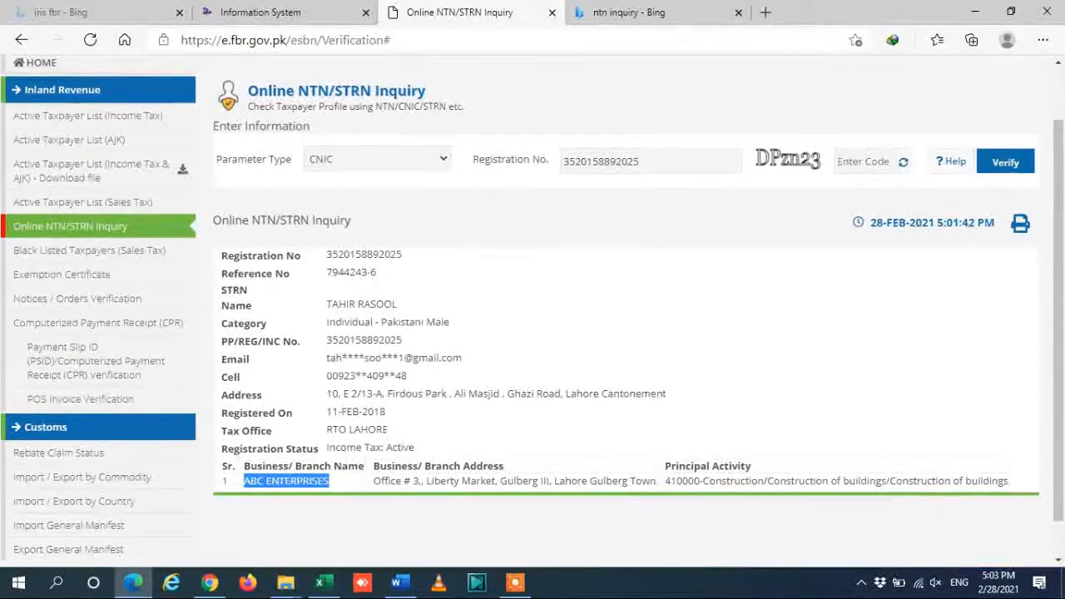
pyautogui.click(400, 582)
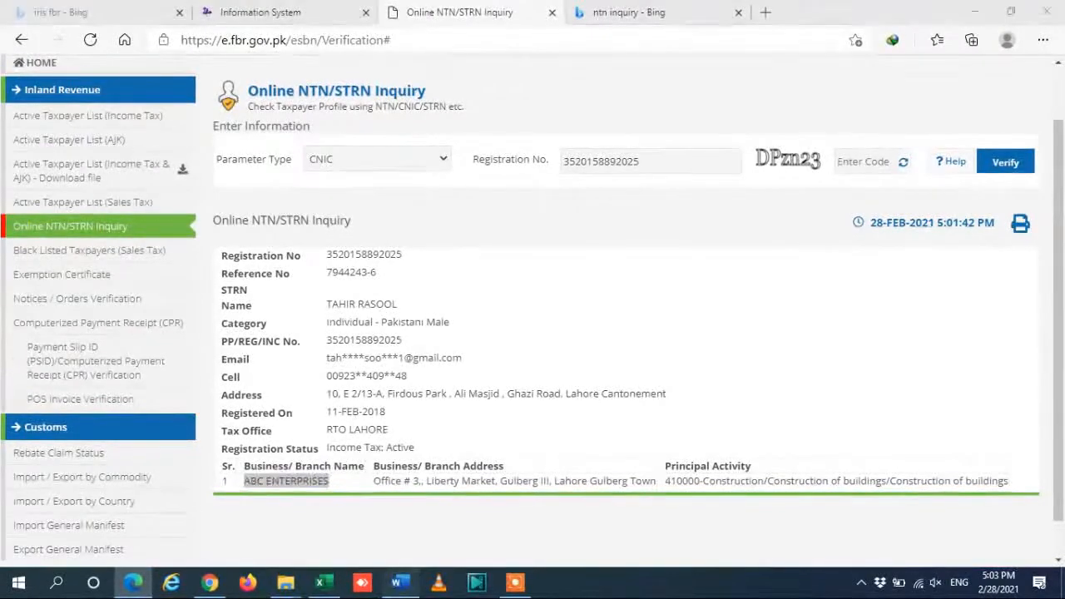
pyautogui.moveTo(1058, 268); pyautogui.dragTo(1058, 364)
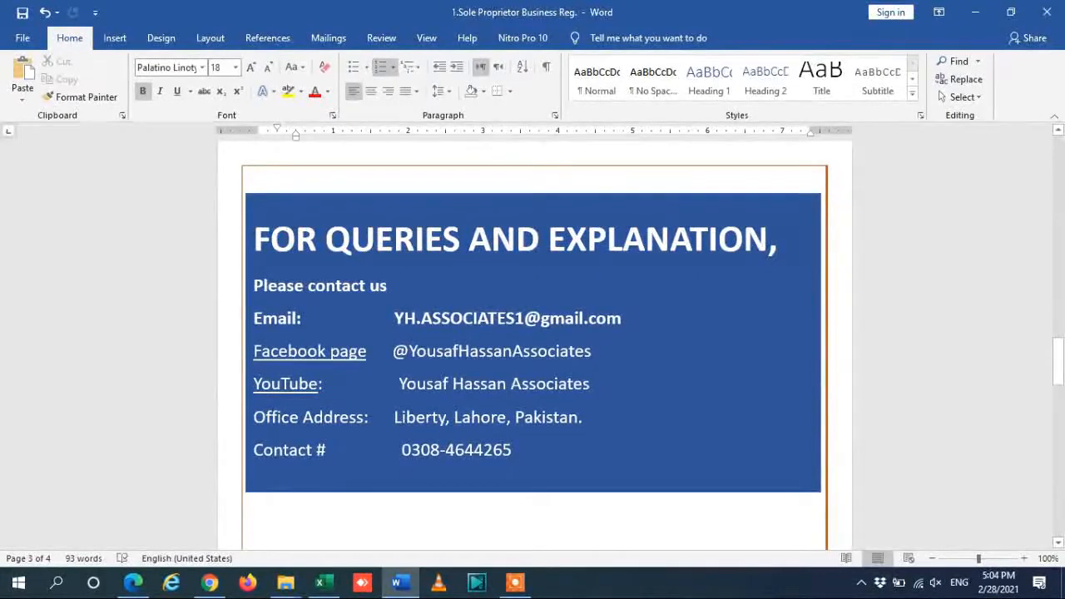
pyautogui.moveTo(1058, 362); pyautogui.dragTo(1058, 463)
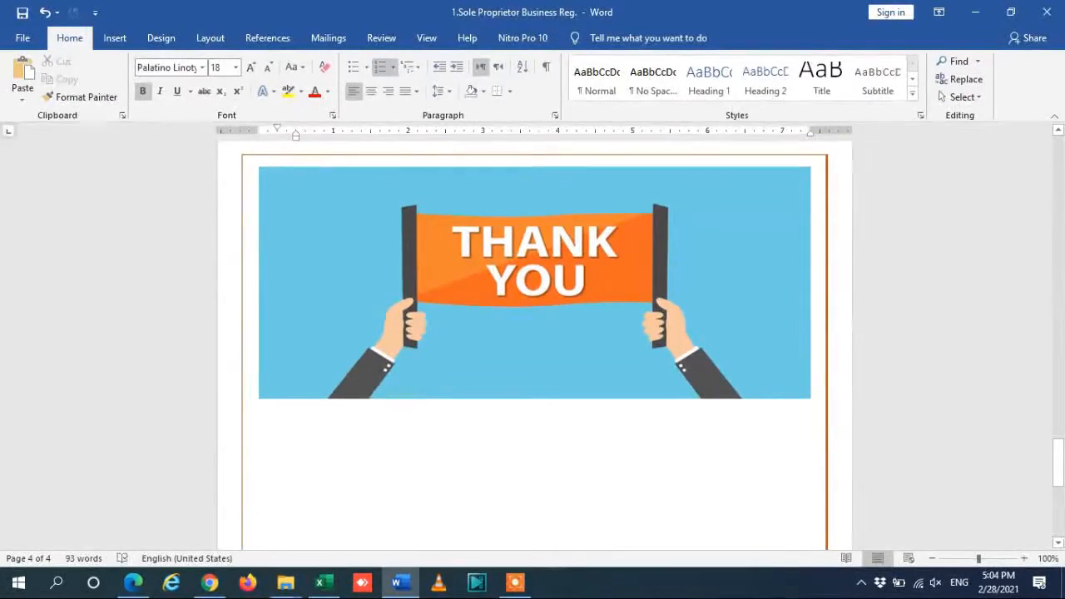